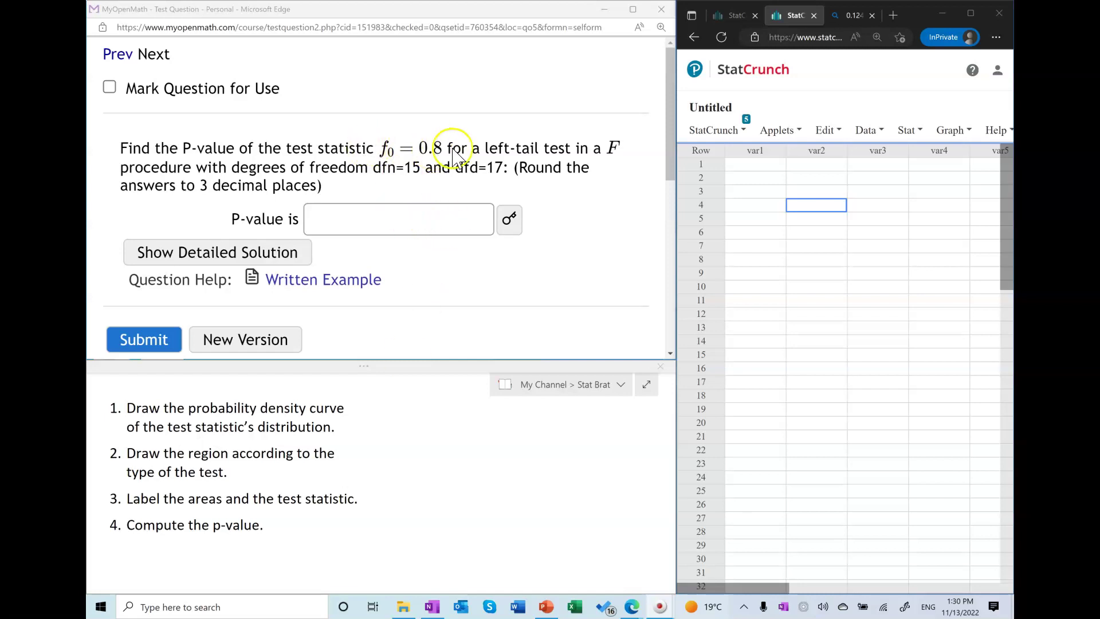
# Highlight the "left-tail test" wording in the question and review the four solution steps in the notes.
pyautogui.moveTo(481, 150); pyautogui.dragTo(574, 155)
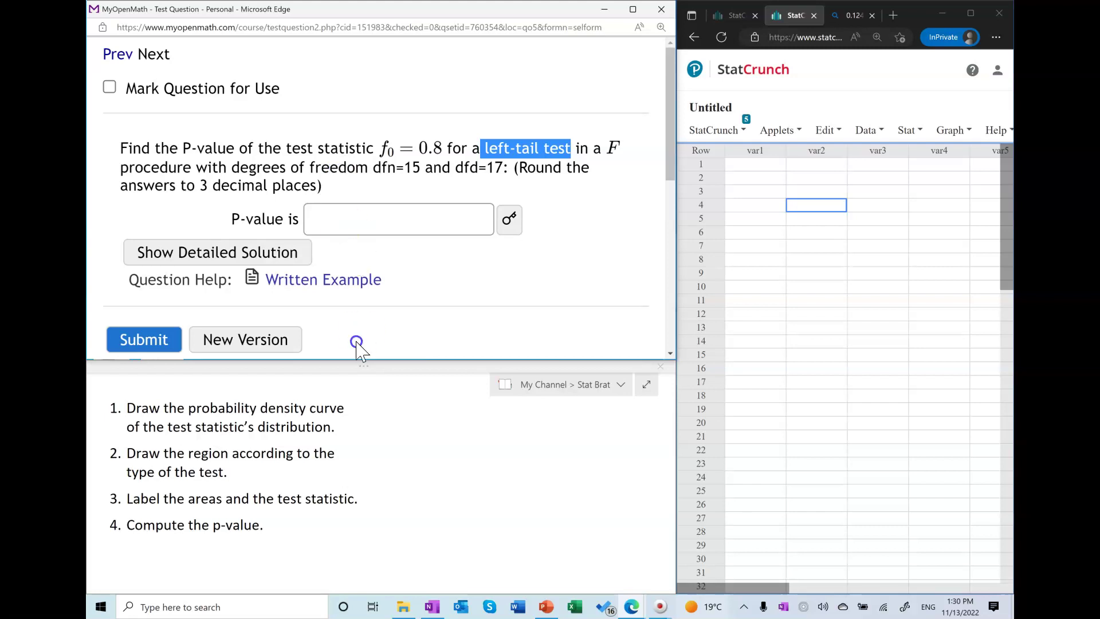
pyautogui.moveTo(127, 409)
pyautogui.mouseDown()
pyautogui.moveTo(282, 491)
pyautogui.moveTo(298, 508)
pyautogui.moveTo(290, 515)
pyautogui.mouseUp()
pyautogui.click(323, 427)
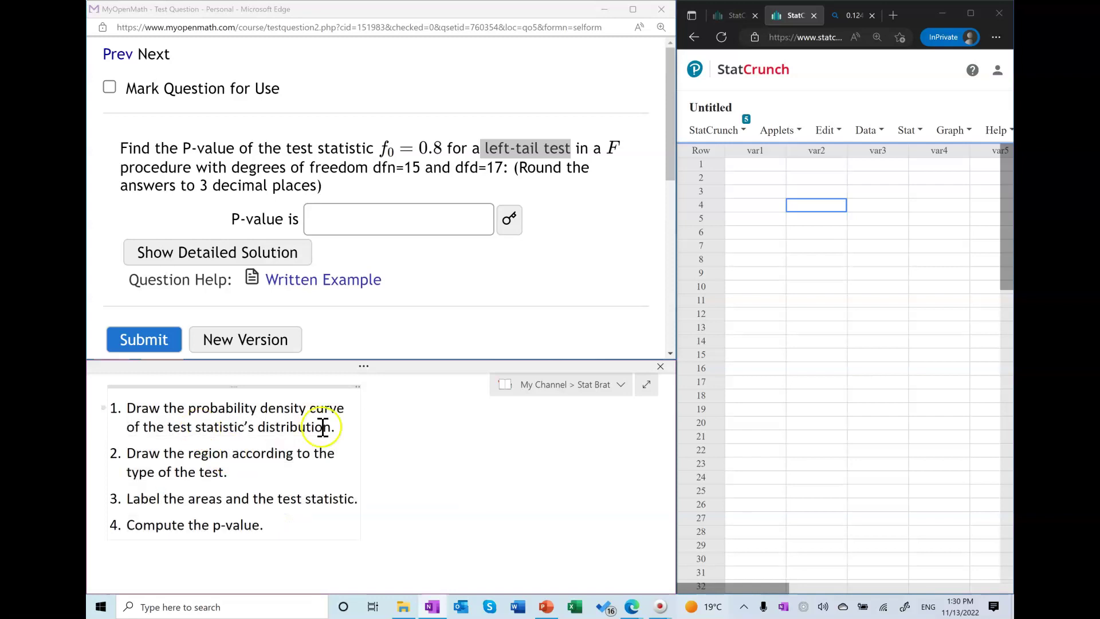
# Paste the copied F density curve beside the numbered solution steps in the notes and move it up level with the list.
pyautogui.click(503, 469)
pyautogui.click(410, 455)
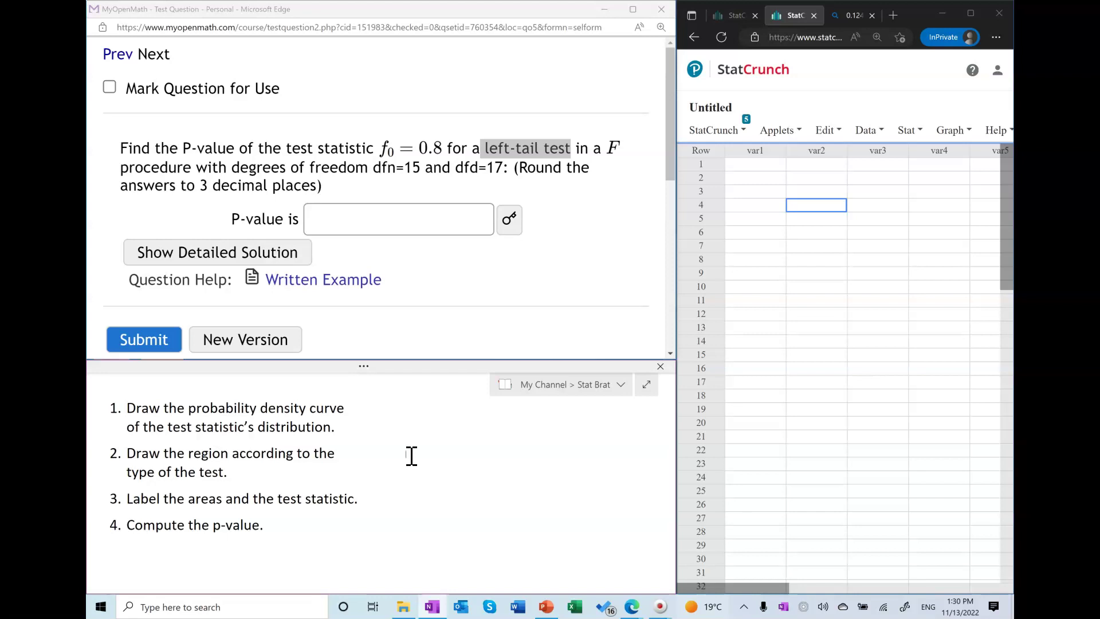
pyautogui.hotkey('ctrl', 'v')
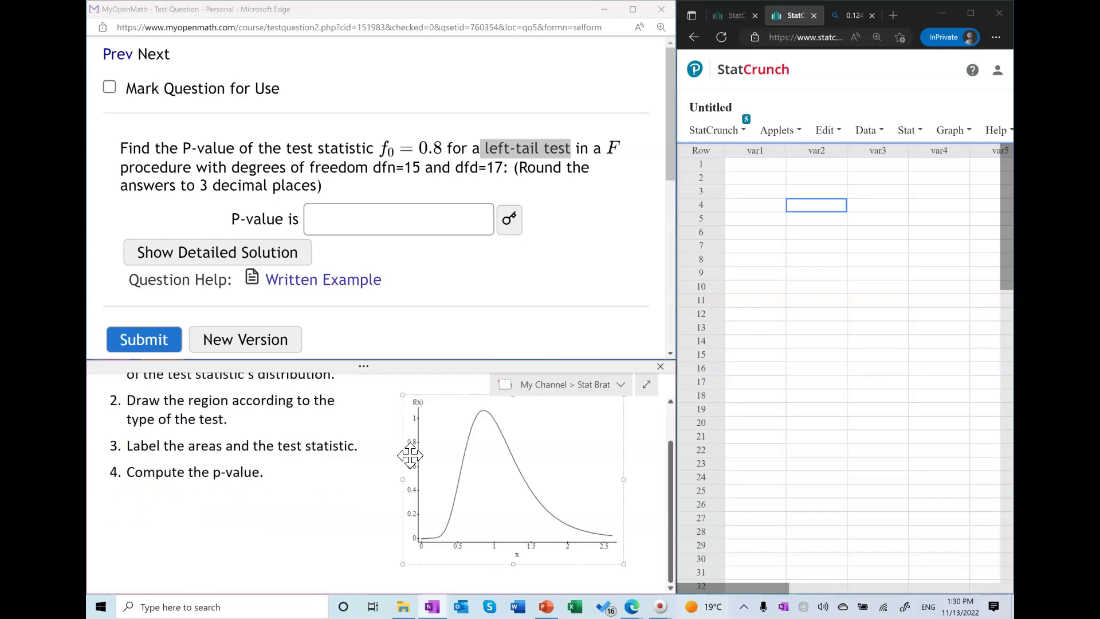
pyautogui.moveTo(462, 483); pyautogui.dragTo(462, 418)
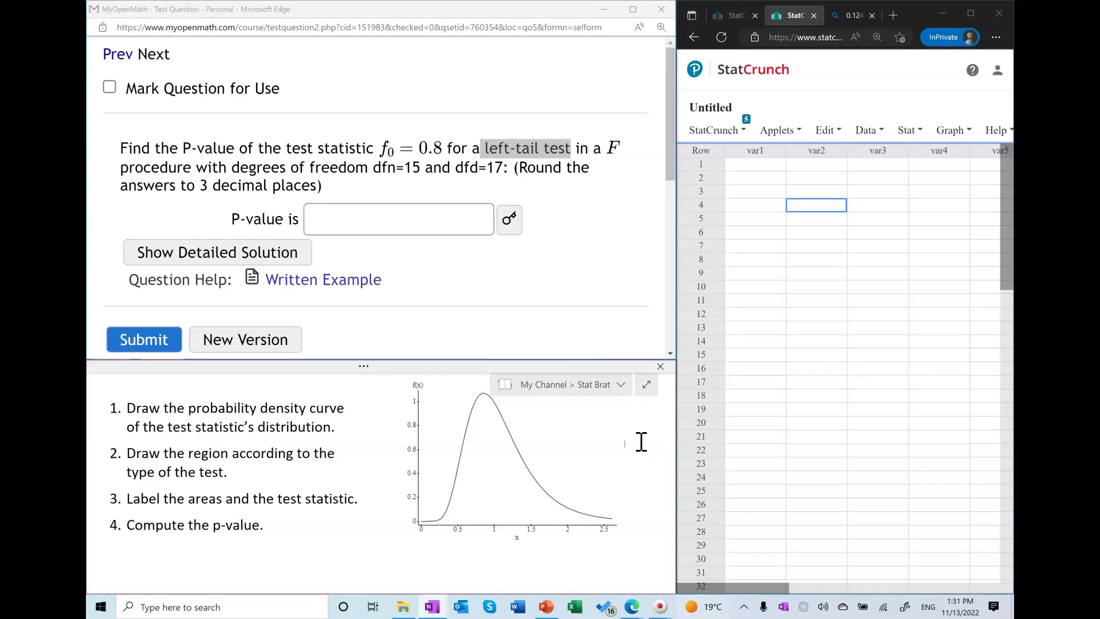
# Draw a vertical line under the curve on the left of its peak, labelling the left area P and the line f0=0.8.
pyautogui.moveTo(464, 446); pyautogui.dragTo(467, 518)
pyautogui.moveTo(454, 497); pyautogui.dragTo(457, 517)
pyautogui.moveTo(465, 529)
pyautogui.mouseDown()
pyautogui.moveTo(466, 547)
pyautogui.moveTo(489, 530)
pyautogui.mouseUp()
pyautogui.click(487, 535)
# Handwrite the left-tail probability statement P(F<0.8)=P below the curve.
pyautogui.moveTo(435, 554); pyautogui.dragTo(435, 577)
pyautogui.moveTo(436, 554)
pyautogui.mouseDown()
pyautogui.moveTo(452, 578)
pyautogui.moveTo(477, 569)
pyautogui.mouseUp()
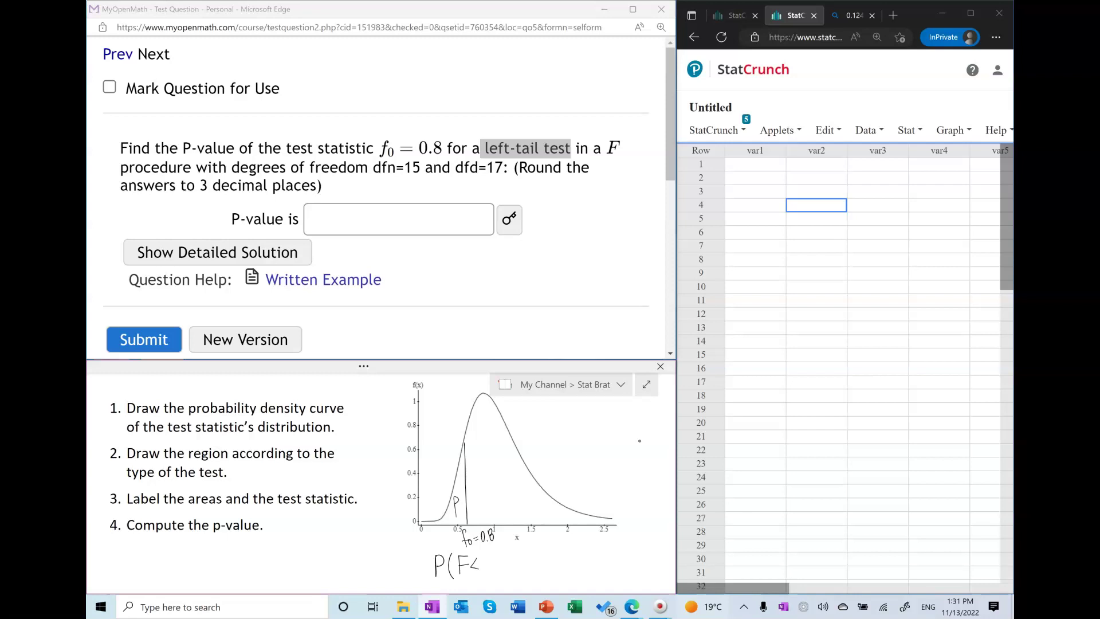
pyautogui.moveTo(487, 557); pyautogui.dragTo(503, 571)
pyautogui.moveTo(508, 561); pyautogui.dragTo(514, 571)
pyautogui.moveTo(523, 556)
pyautogui.mouseDown()
pyautogui.moveTo(523, 579)
pyautogui.moveTo(523, 563)
pyautogui.mouseUp()
# Open the F distribution calculator in StatCrunch and move its window up over the data table.
pyautogui.click(908, 132)
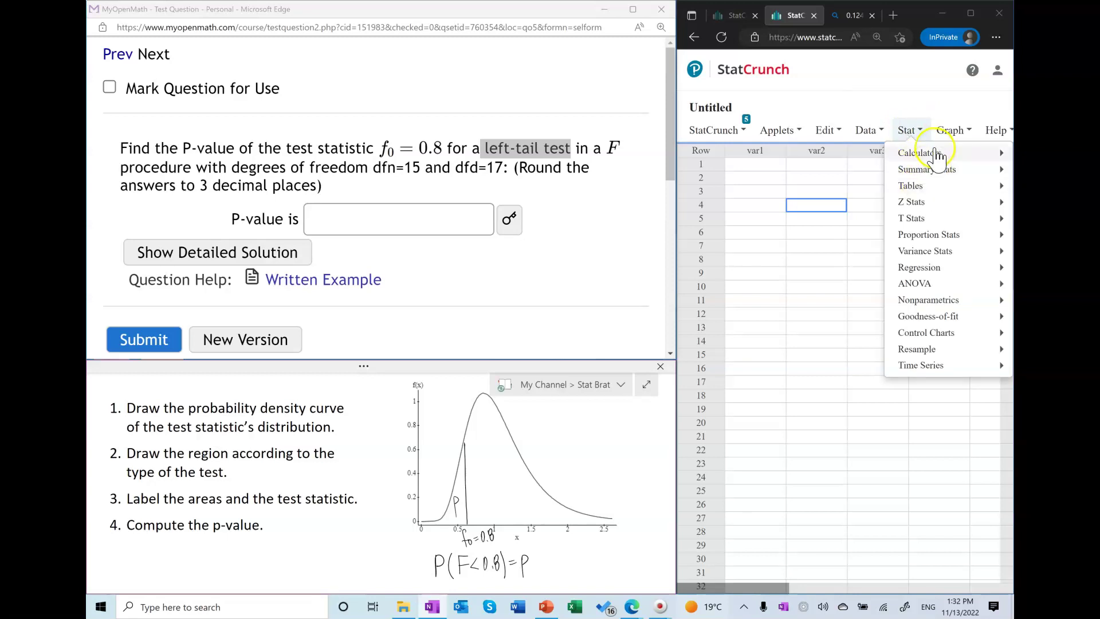
pyautogui.click(890, 156)
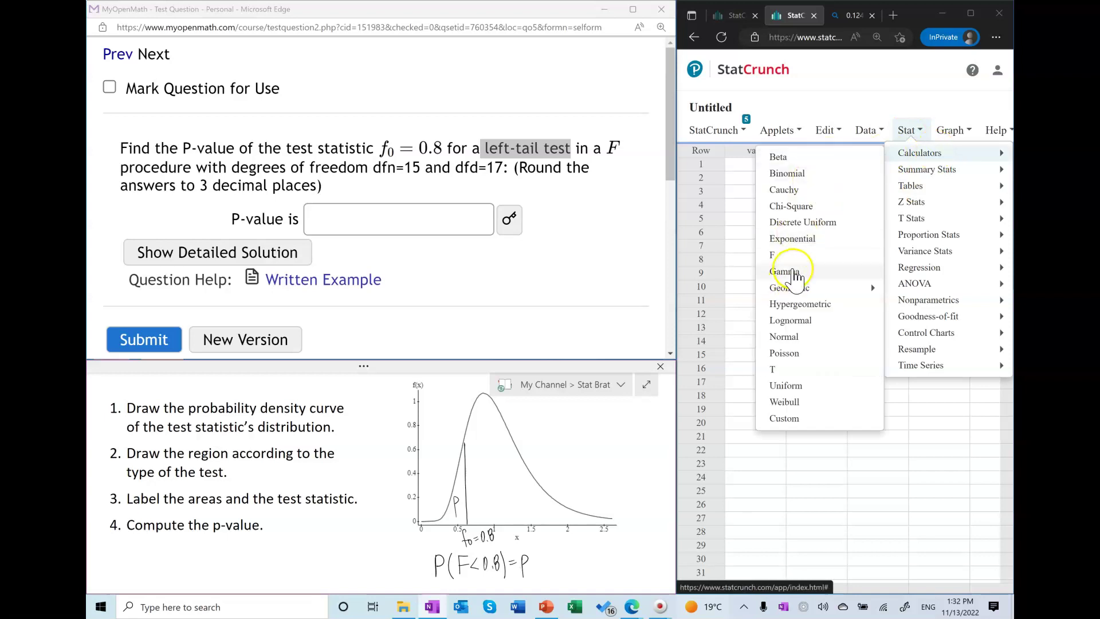
pyautogui.click(804, 258)
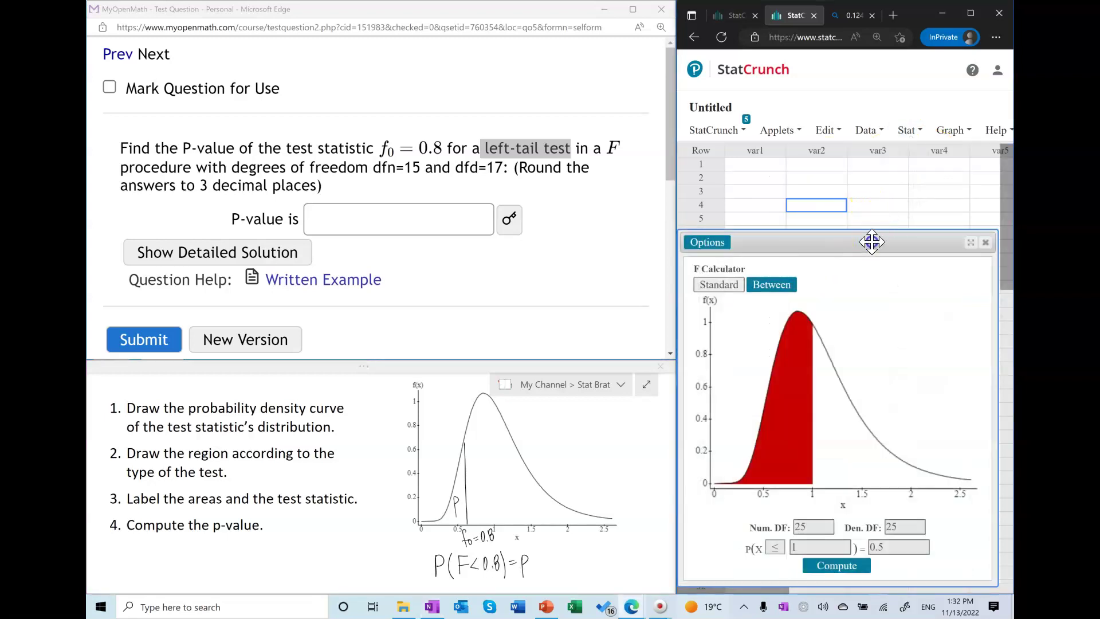
pyautogui.moveTo(871, 241); pyautogui.dragTo(884, 169)
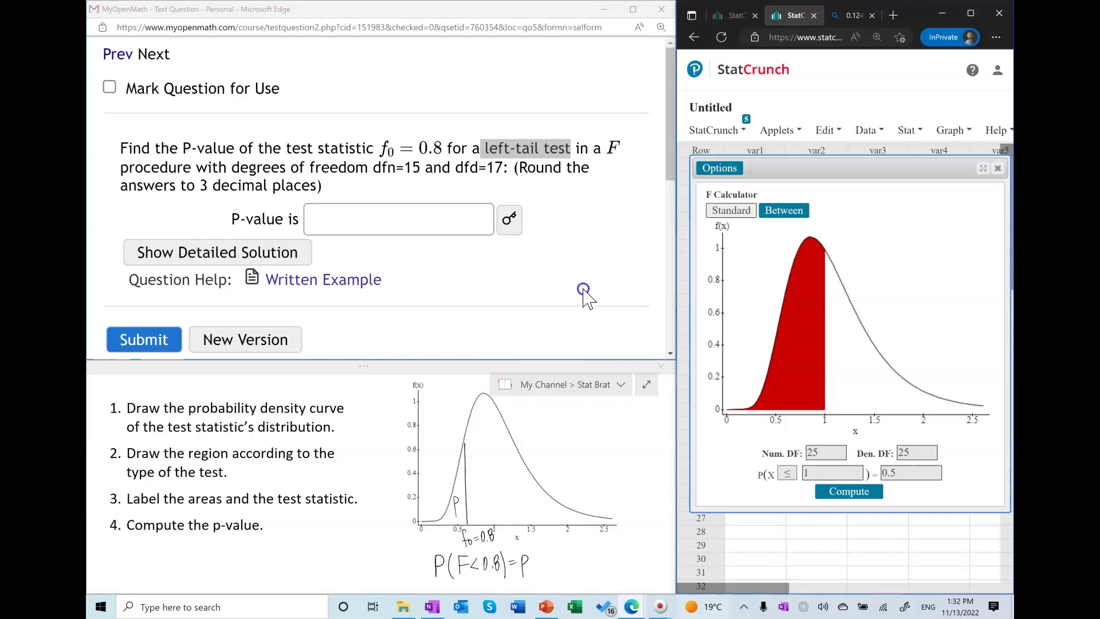
# Set the F calculator's numerator degrees of freedom to 15 and denominator degrees of freedom to 17.
pyautogui.moveTo(826, 458); pyautogui.dragTo(758, 454)
pyautogui.write('15')
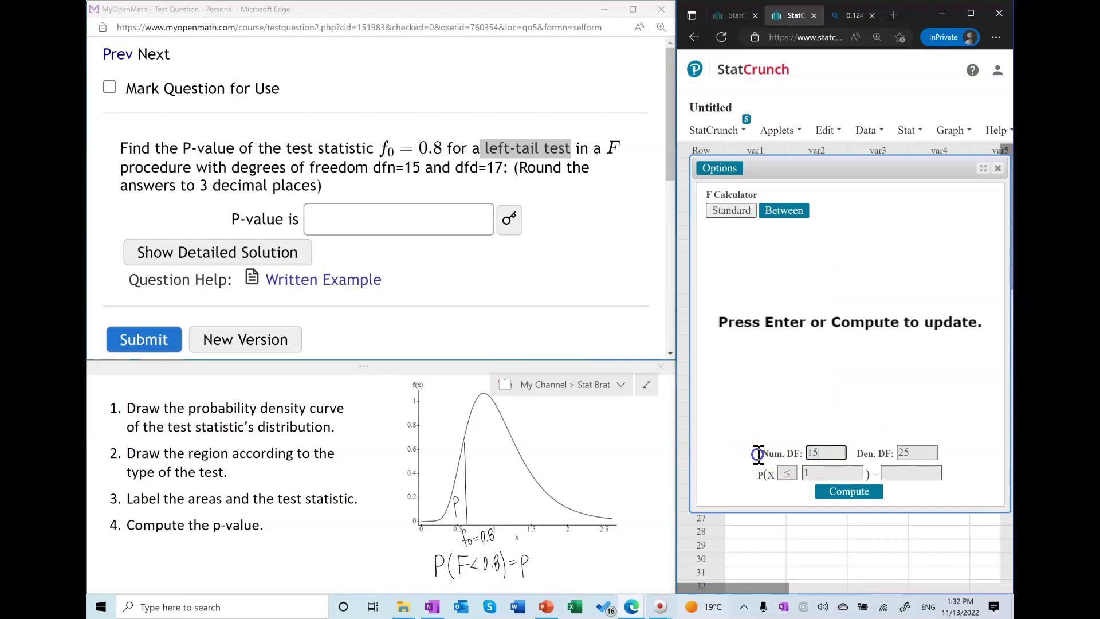
pyautogui.press('Tab')
pyautogui.write('17')
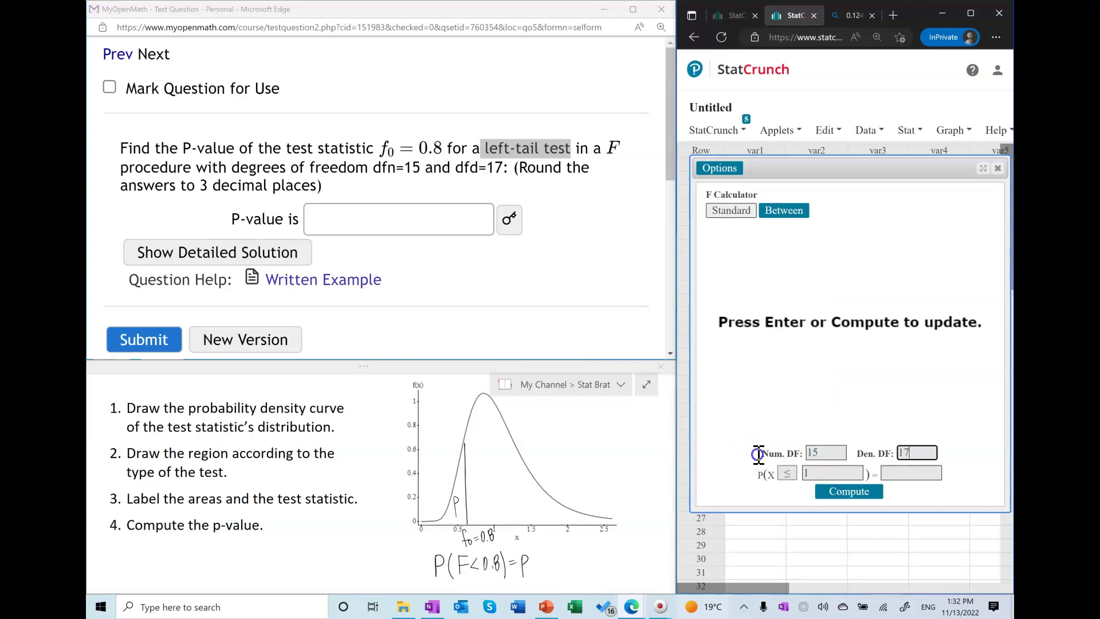
# Set the reference value to 0.8 and compute the left-tail probability P(X ≤ 0.8).
pyautogui.click(832, 473)
pyautogui.hotkey('ctrl', 'a')
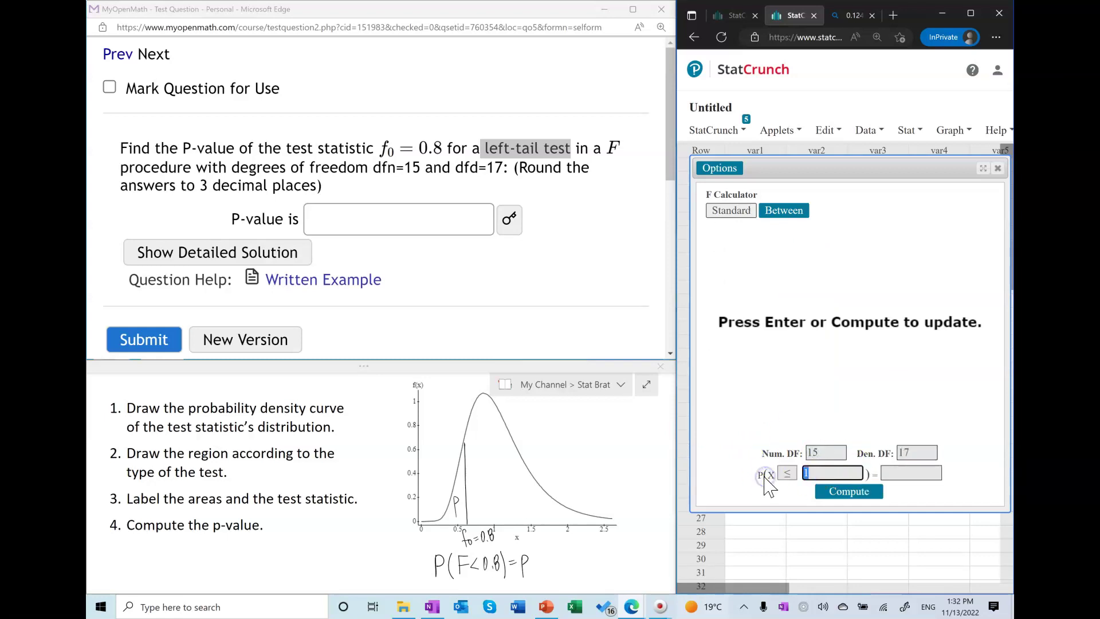
pyautogui.write('0.8')
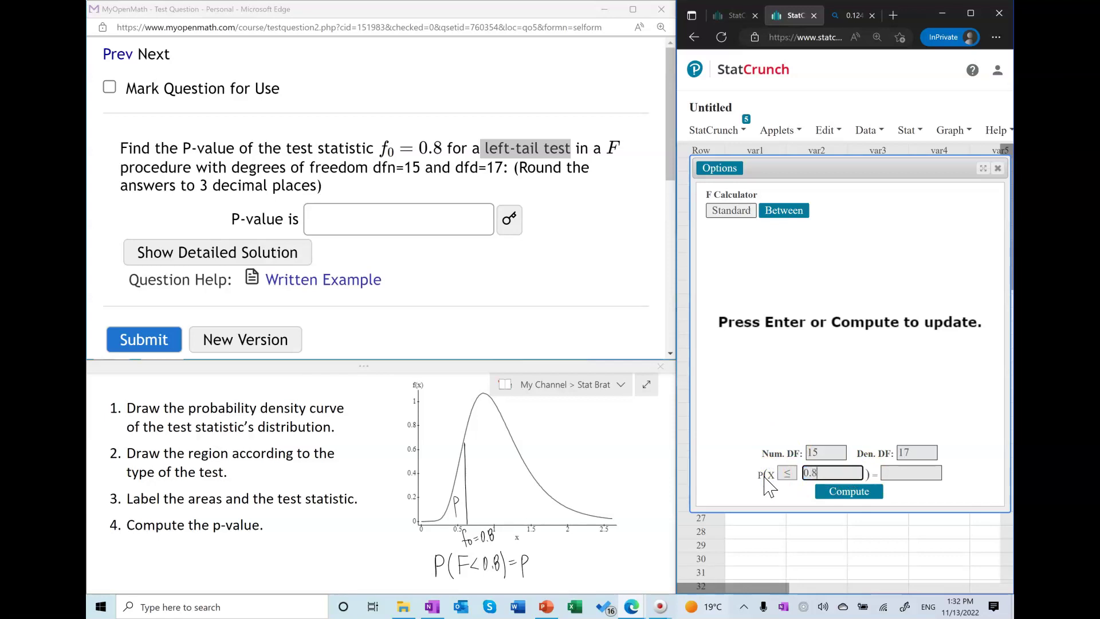
pyautogui.click(875, 493)
# Copy the computed probability into the P-value answer, round it to 0.335 and submit it.
pyautogui.moveTo(908, 473); pyautogui.dragTo(857, 474)
pyautogui.hotkey('ctrl', 'c')
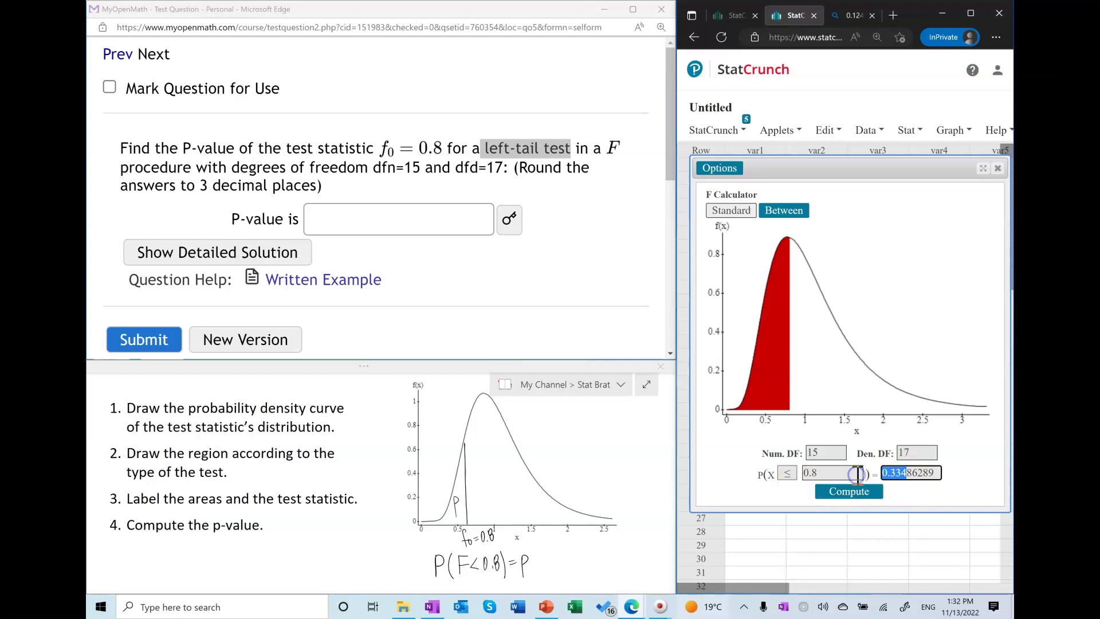
pyautogui.click(370, 217)
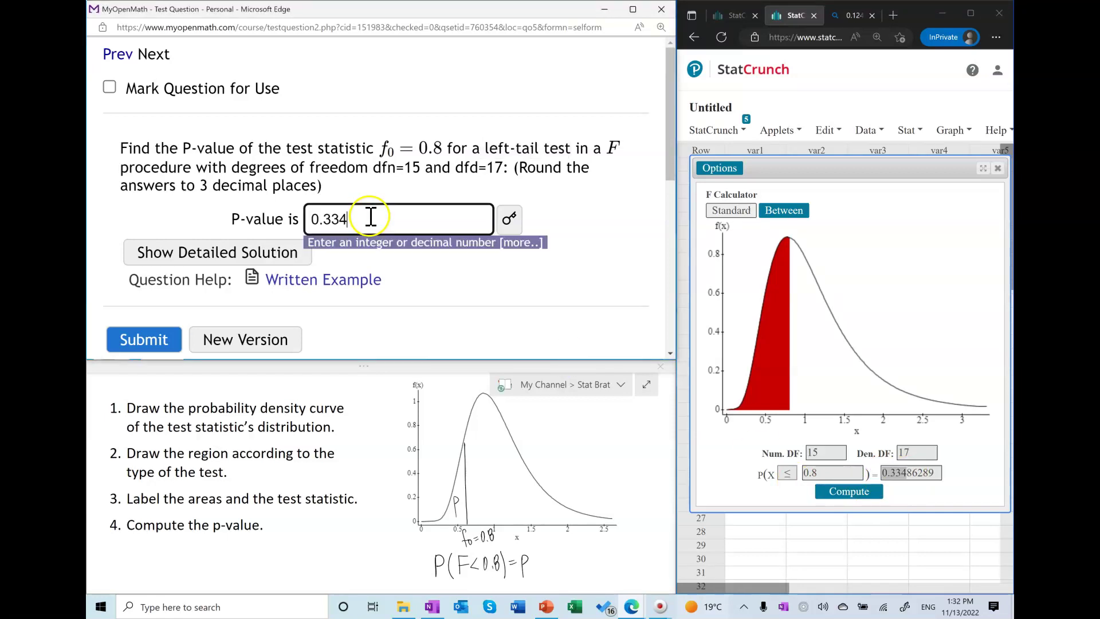
pyautogui.hotkey('ctrl', 'v')
pyautogui.press('BackSpace')
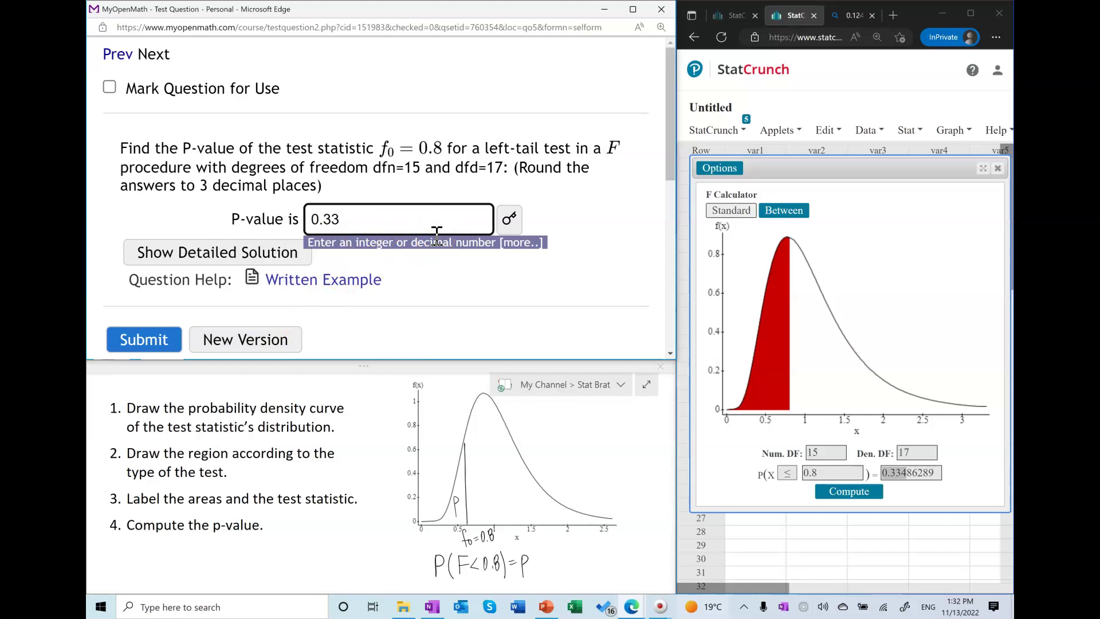
pyautogui.write('5')
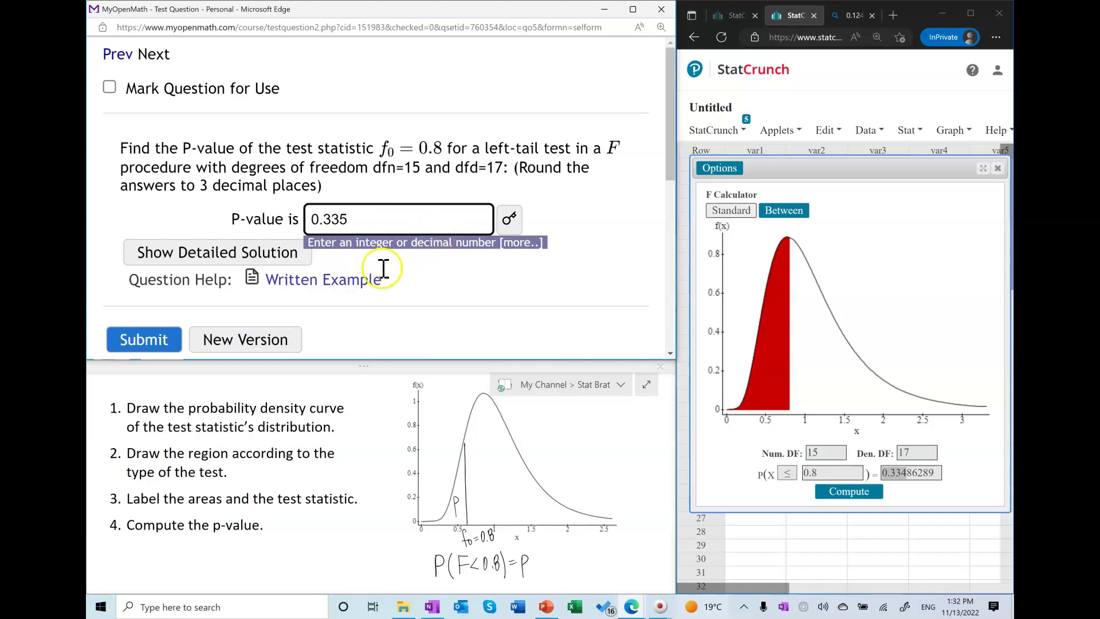
pyautogui.click(137, 340)
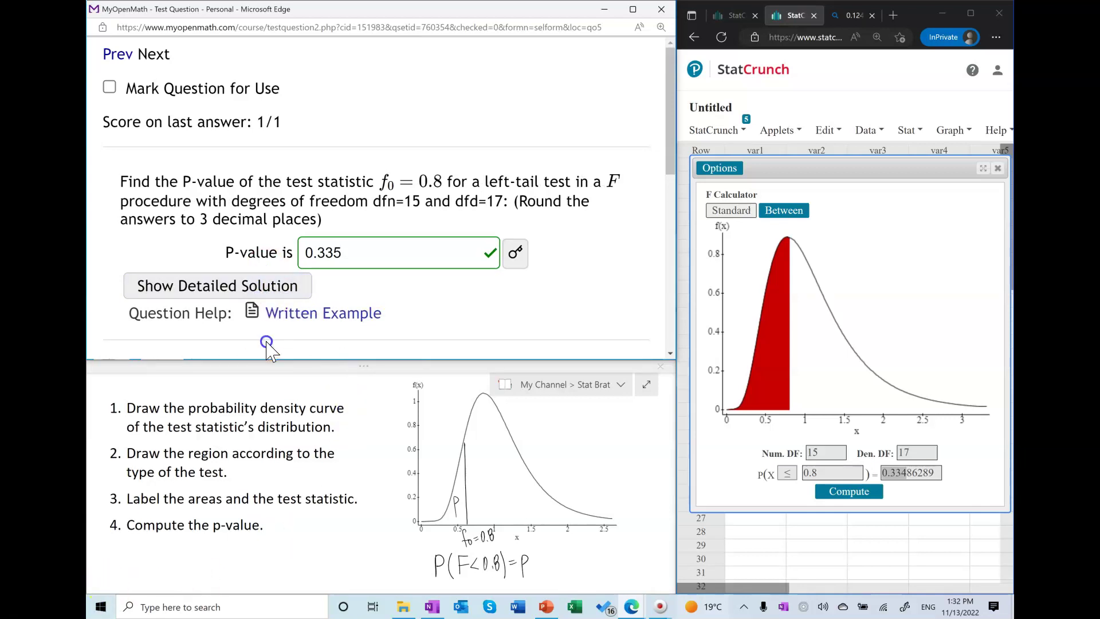
# Load new versions of the question until one asks for a right-tail test.
pyautogui.scroll(-1, 344, 304)
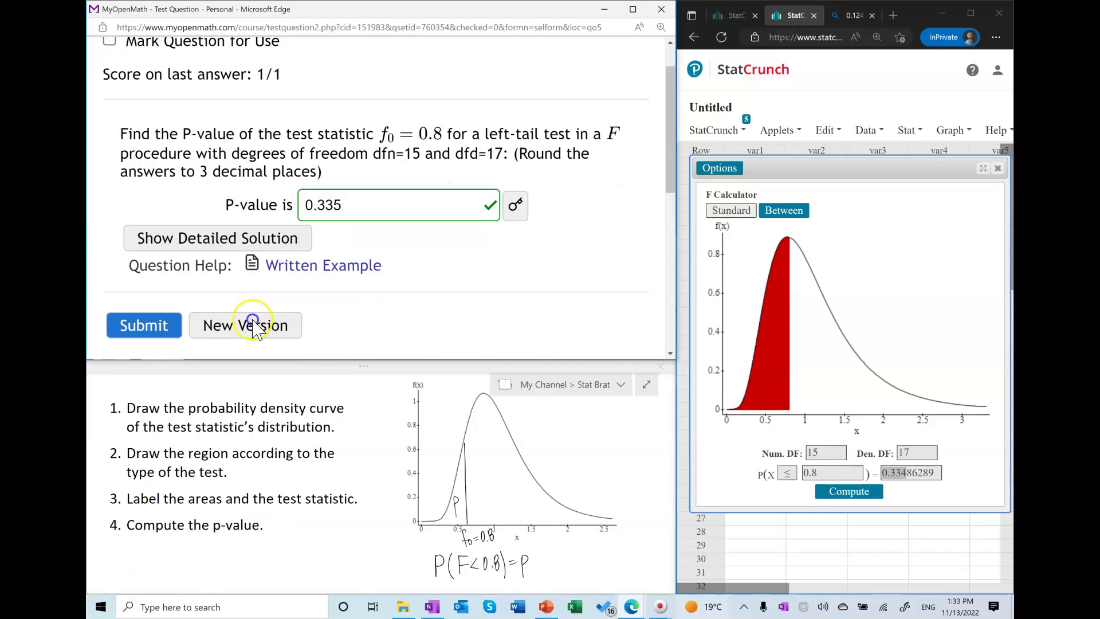
pyautogui.click(250, 331)
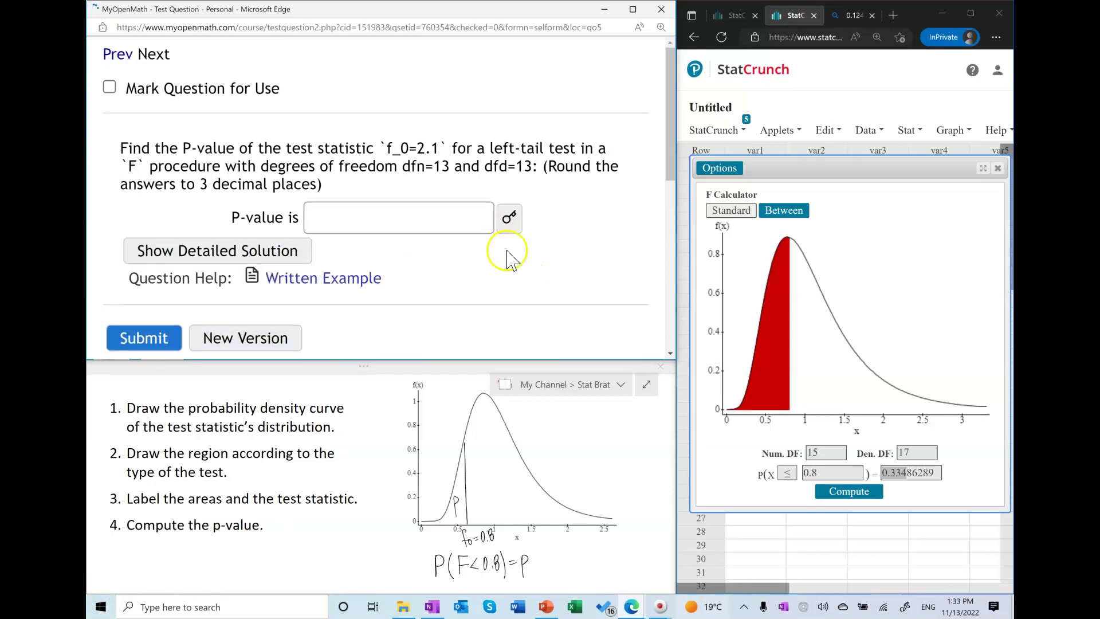
pyautogui.click(254, 339)
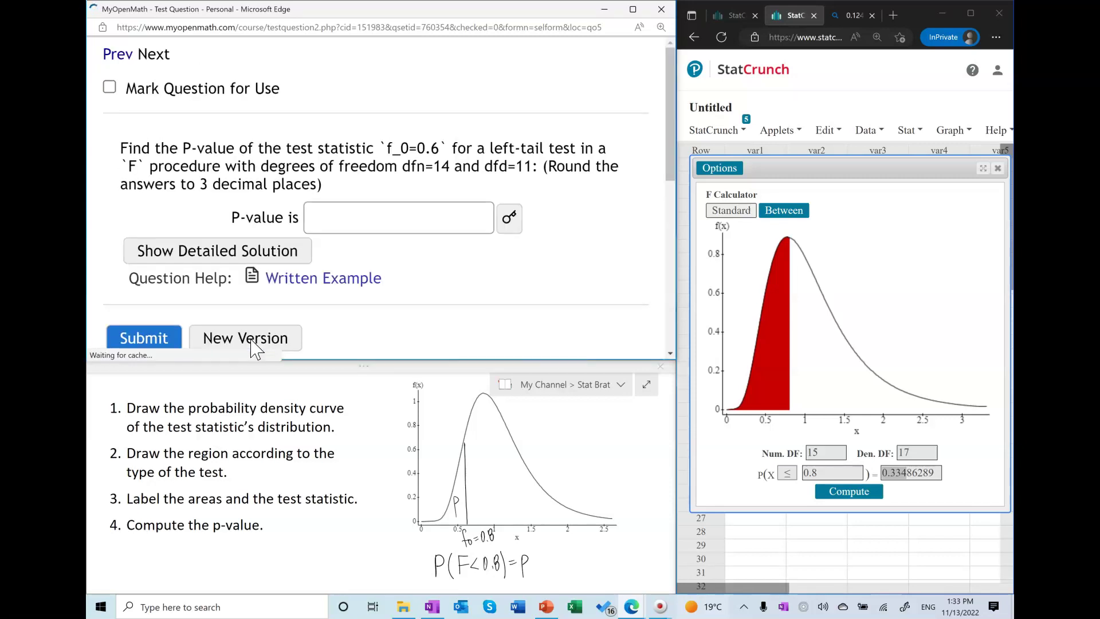
pyautogui.click(247, 338)
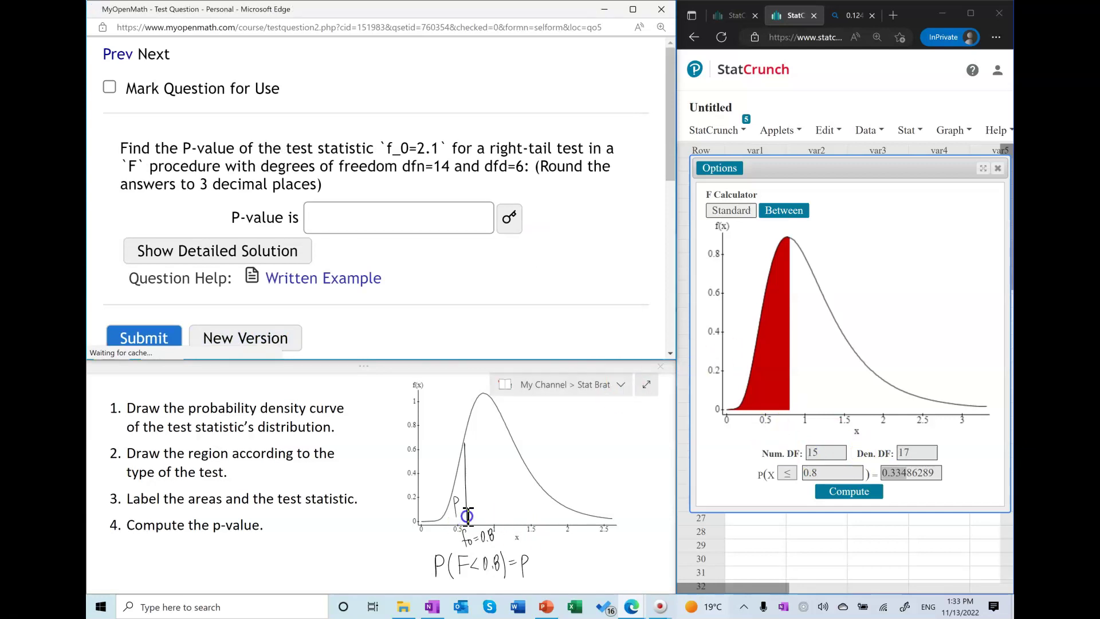
# Delete the handwritten left-tail line, labels and probability statement from the notes, keeping the curve.
pyautogui.click(466, 516)
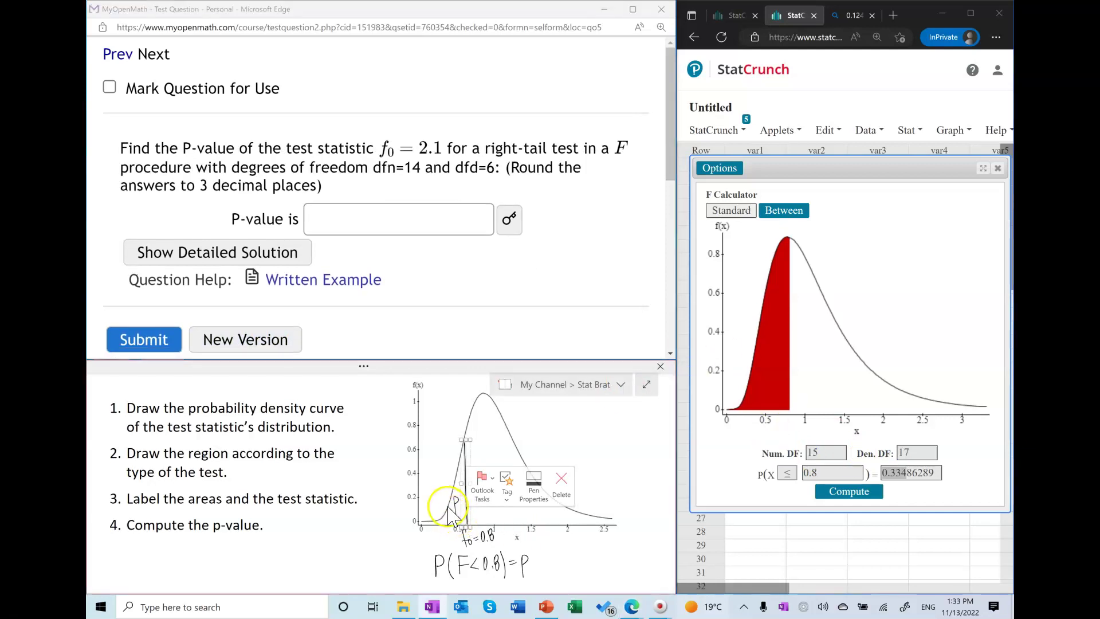
pyautogui.click(481, 551)
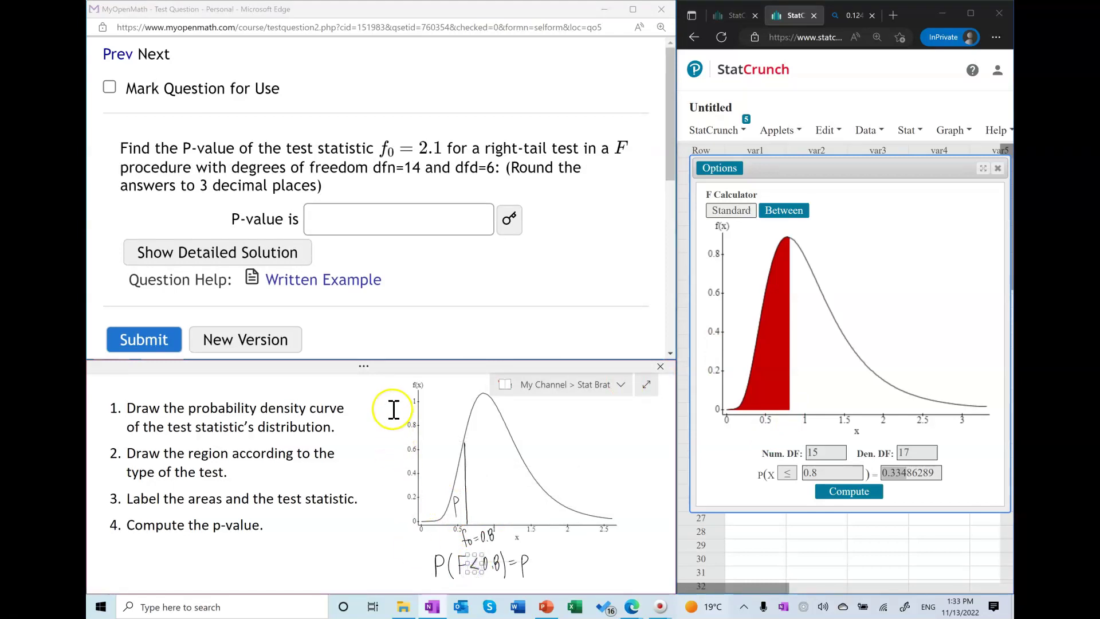
pyautogui.moveTo(389, 440); pyautogui.dragTo(489, 523)
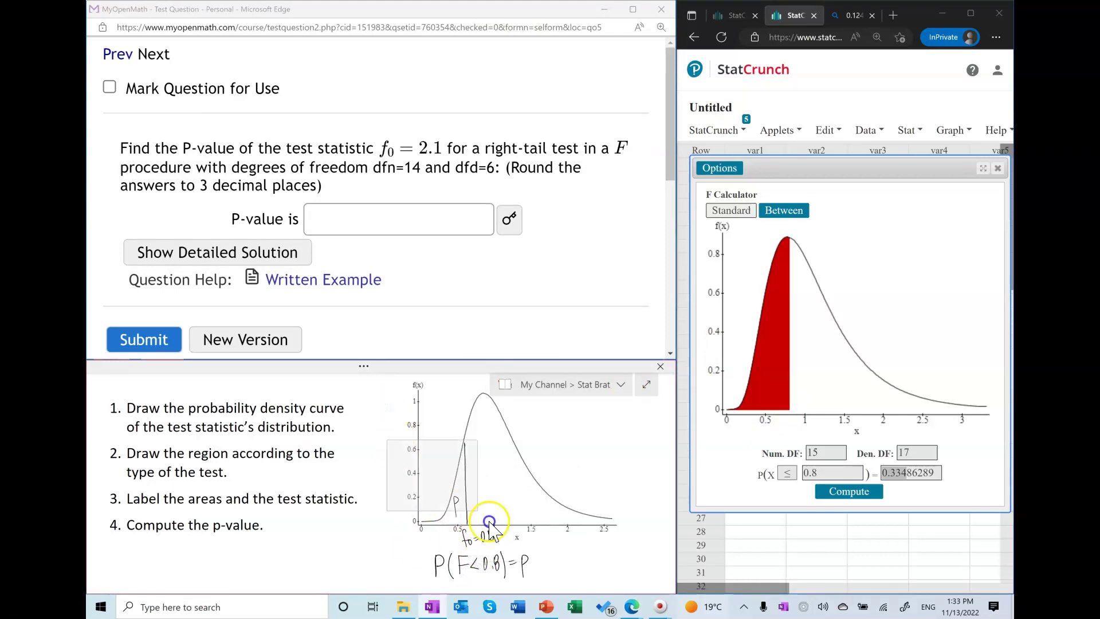
pyautogui.rightClick(549, 573)
pyautogui.click(559, 583)
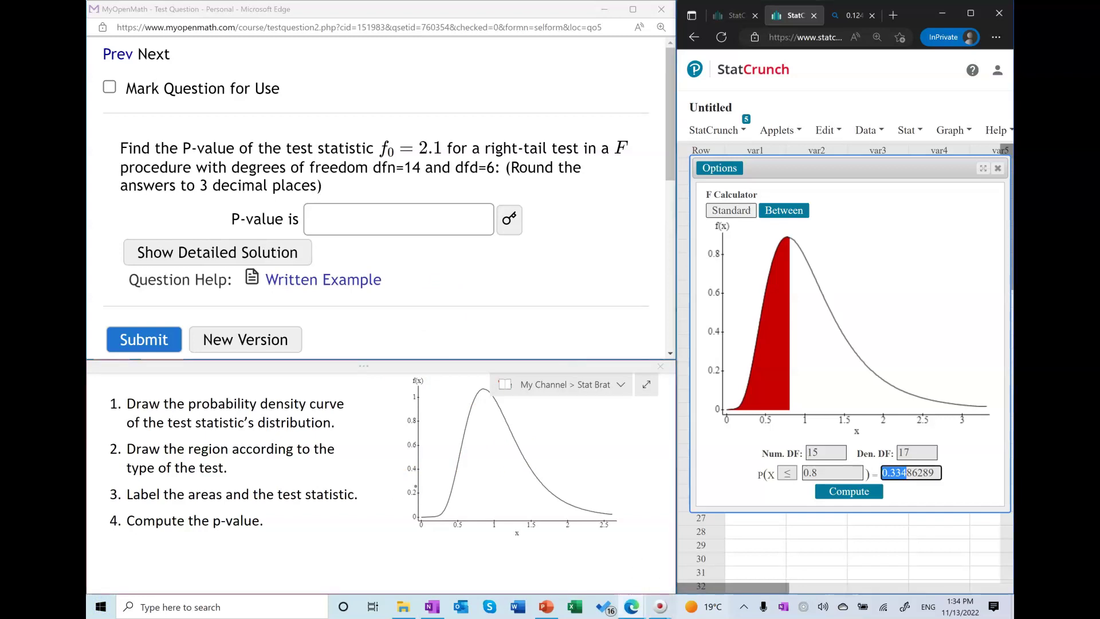
# Outline the right-tail region under the curve, labelling its area P and its boundary f0=2.1.
pyautogui.moveTo(524, 458)
pyautogui.mouseDown()
pyautogui.moveTo(523, 518)
pyautogui.moveTo(618, 519)
pyautogui.mouseUp()
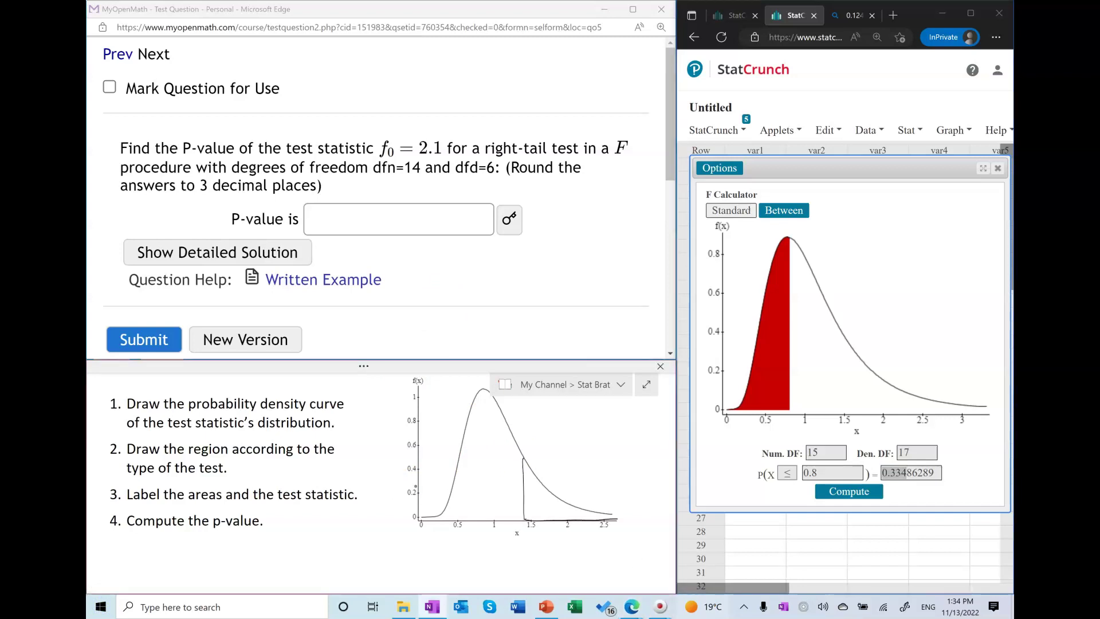
pyautogui.moveTo(534, 492)
pyautogui.mouseDown()
pyautogui.moveTo(534, 514)
pyautogui.moveTo(534, 501)
pyautogui.mouseUp()
pyautogui.moveTo(526, 530)
pyautogui.mouseDown()
pyautogui.moveTo(523, 546)
pyautogui.moveTo(549, 543)
pyautogui.mouseUp()
pyautogui.moveTo(552, 538); pyautogui.dragTo(552, 542)
# Handwrite the right-tail probability statement P(F>2.1)=P below the curve.
pyautogui.moveTo(446, 554)
pyautogui.mouseDown()
pyautogui.moveTo(445, 575)
pyautogui.moveTo(463, 578)
pyautogui.moveTo(476, 555)
pyautogui.moveTo(514, 574)
pyautogui.moveTo(531, 563)
pyautogui.mouseUp()
pyautogui.click(504, 569)
pyautogui.moveTo(534, 560); pyautogui.dragTo(535, 578)
pyautogui.moveTo(536, 560); pyautogui.dragTo(536, 570)
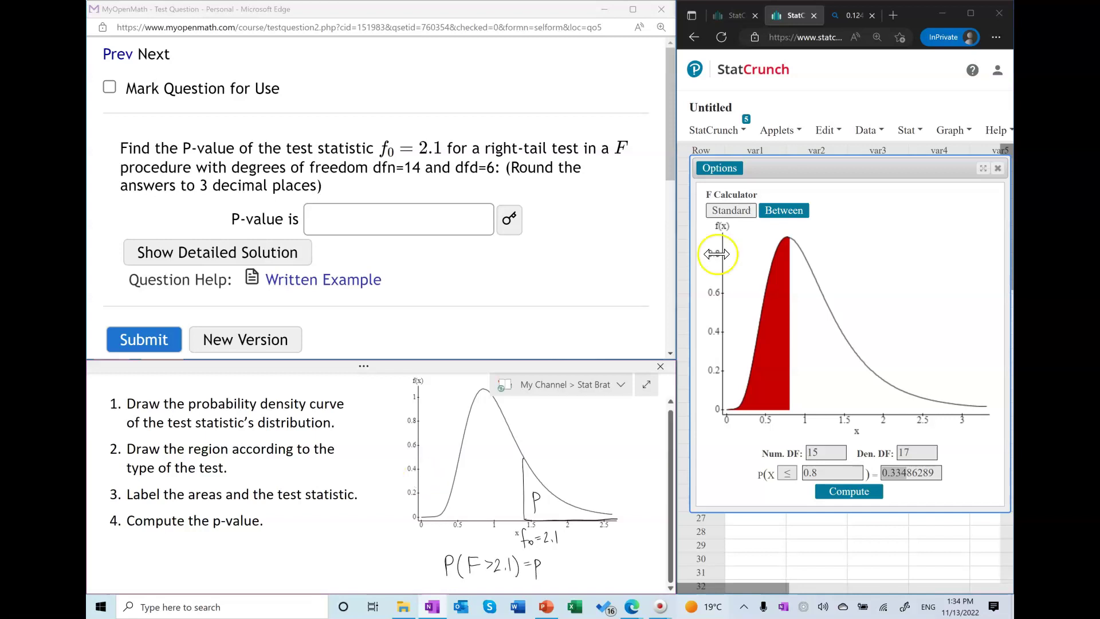
# Set the F calculator's numerator degrees of freedom to 14 and denominator degrees of freedom to 6.
pyautogui.moveTo(821, 458); pyautogui.dragTo(797, 459)
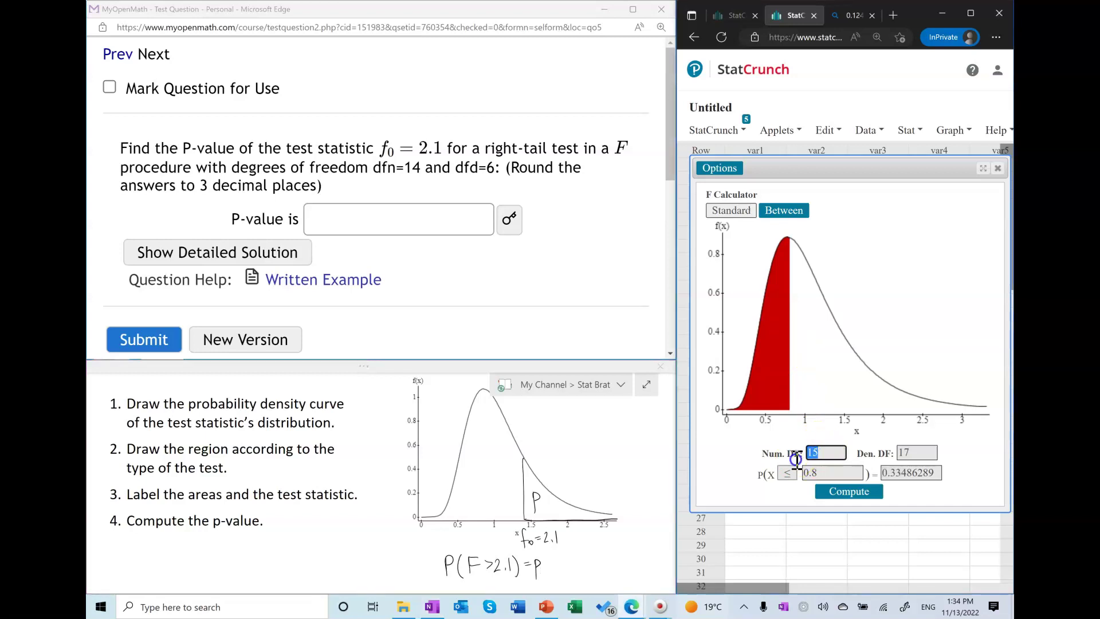
pyautogui.write('14')
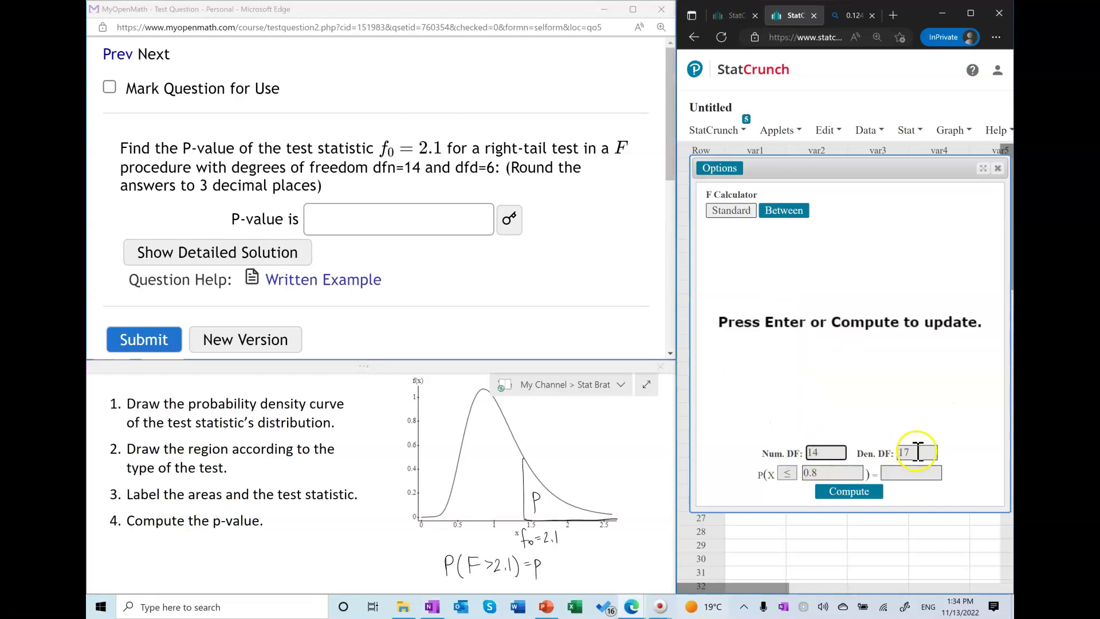
pyautogui.moveTo(917, 452); pyautogui.dragTo(897, 453)
pyautogui.write('6')
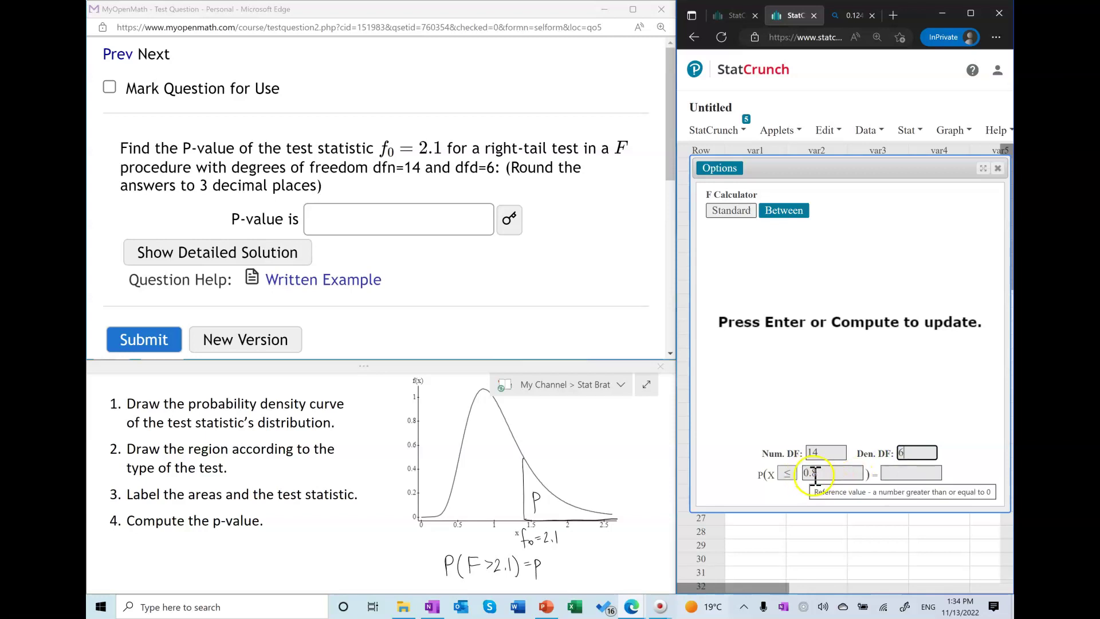
# Switch the inequality to ≥, set the reference value to 2.1 and compute the right-tail probability.
pyautogui.moveTo(824, 473); pyautogui.dragTo(801, 481)
pyautogui.press('BackSpace')
pyautogui.click(788, 474)
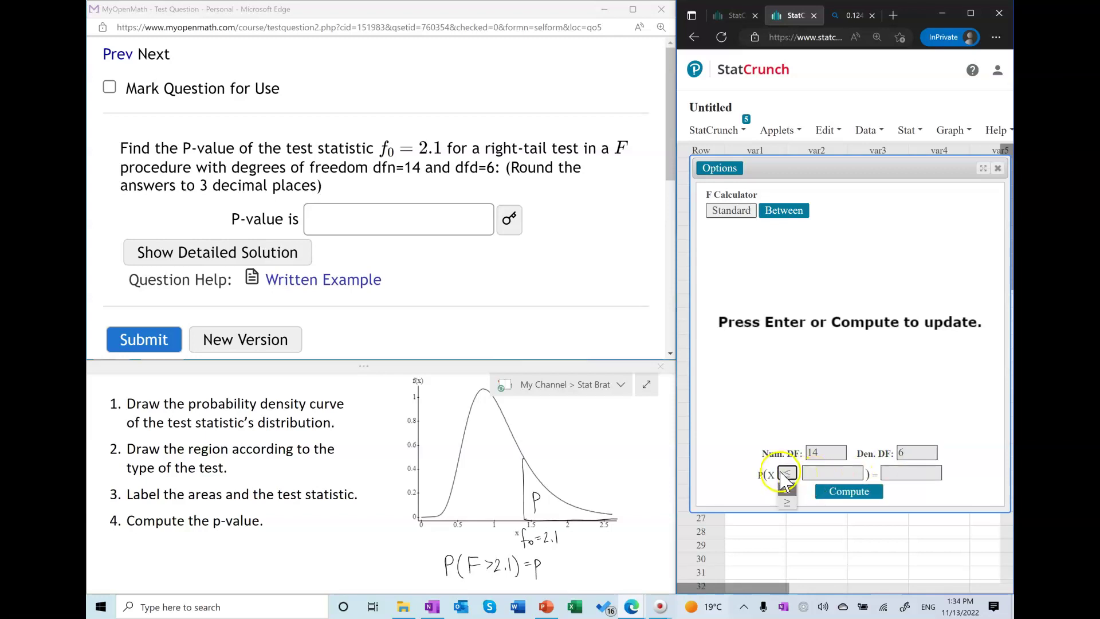
pyautogui.click(786, 503)
pyautogui.click(826, 473)
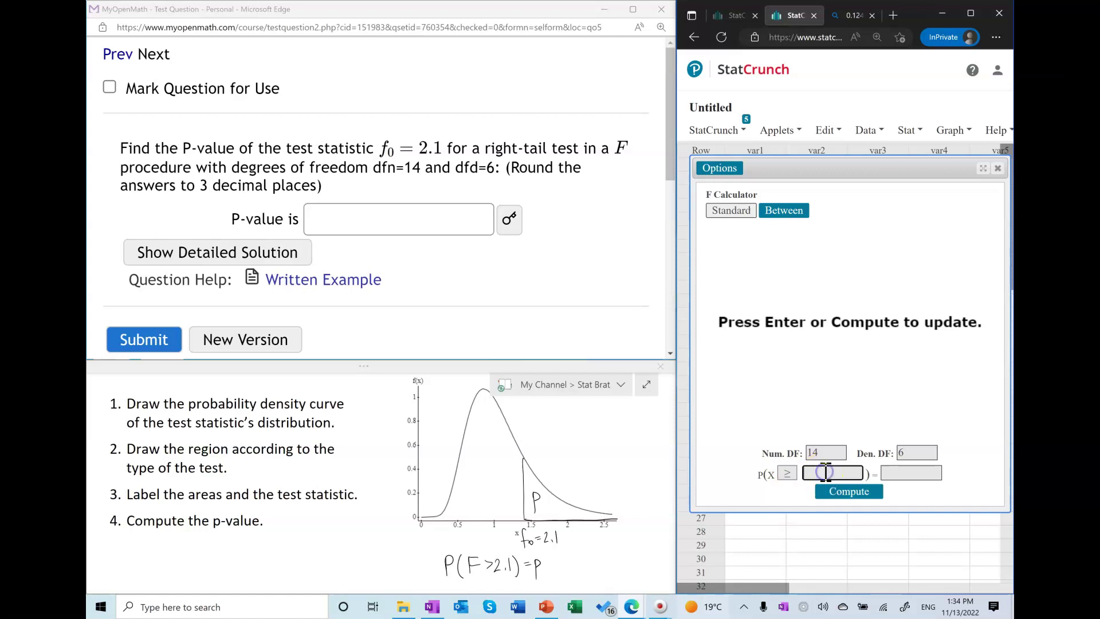
pyautogui.write('2.1')
pyautogui.click(849, 491)
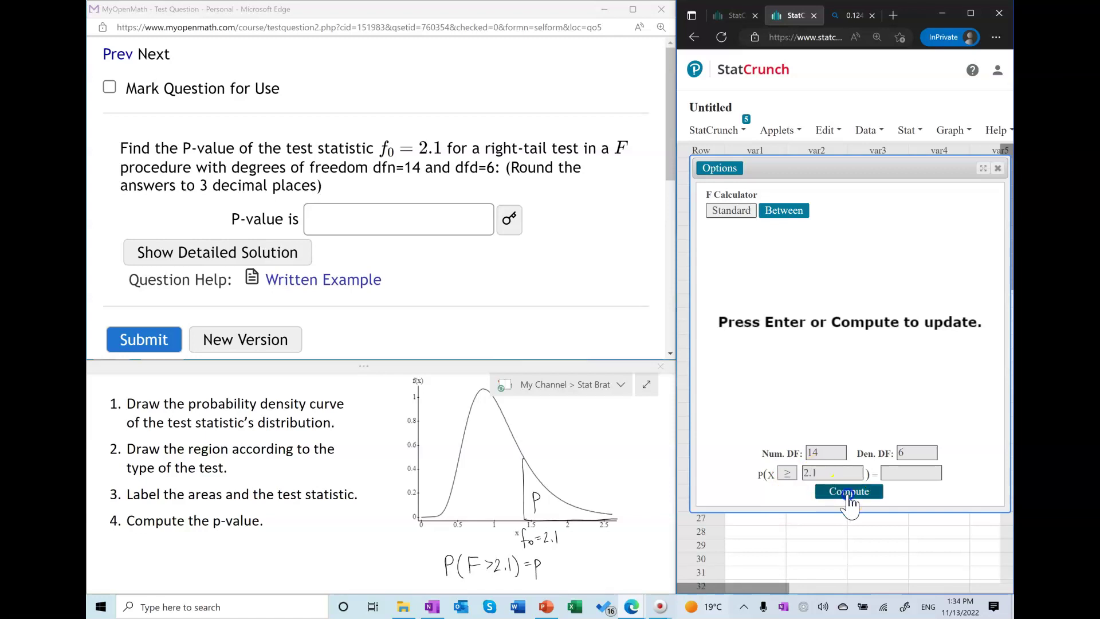
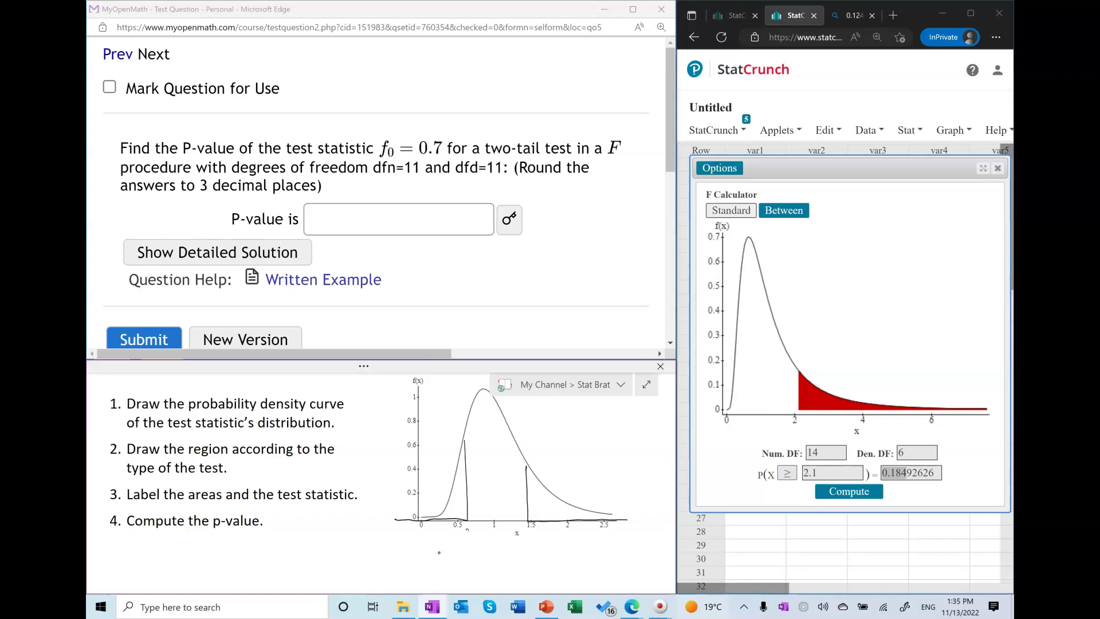
pyautogui.moveTo(470, 539); pyautogui.dragTo(527, 544)
pyautogui.hotkey('ctrl', 'z')
pyautogui.hotkey('ctrl', 'z')
pyautogui.hotkey('ctrl', 'z')
pyautogui.hotkey('ctrl', 'z')
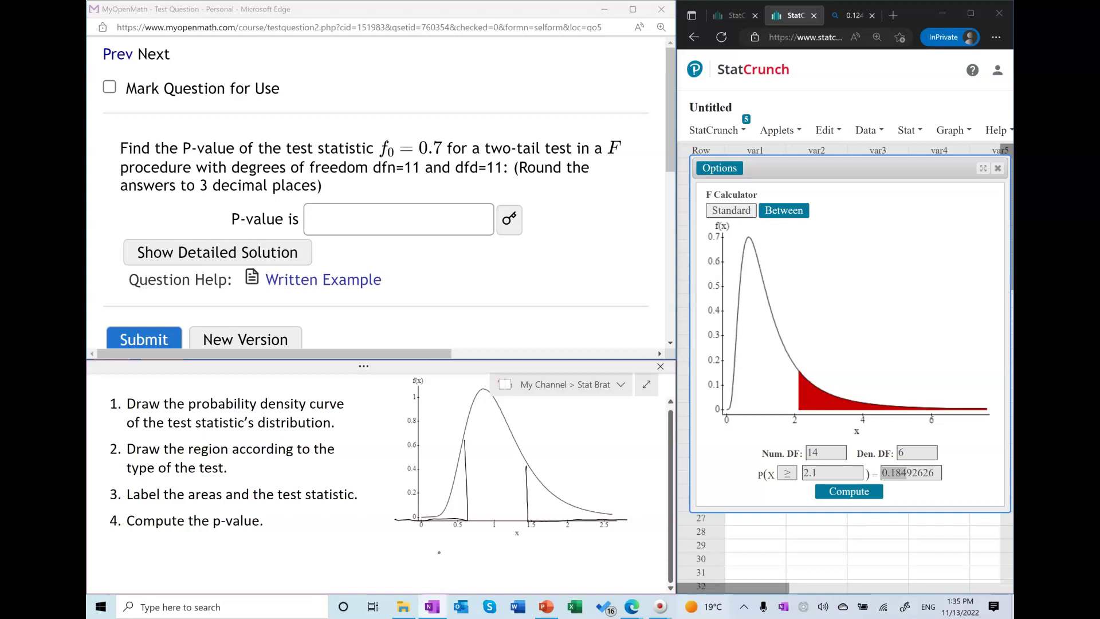
# Label each of the two outlined tail regions under the curve with the area P/2.
pyautogui.moveTo(536, 496); pyautogui.dragTo(547, 510)
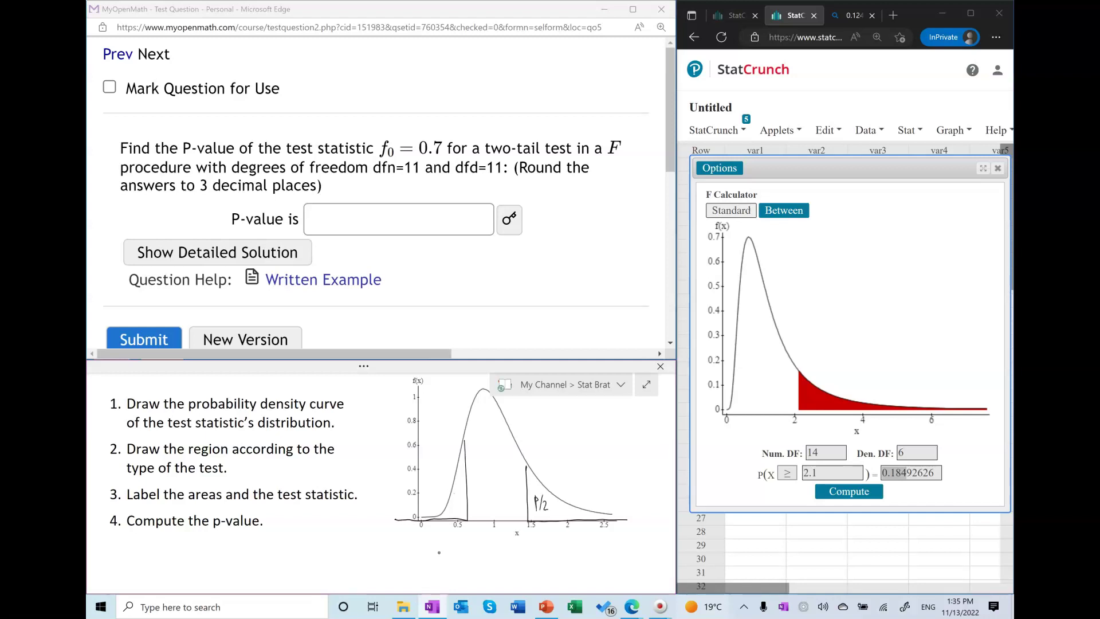
pyautogui.moveTo(459, 490); pyautogui.dragTo(458, 510)
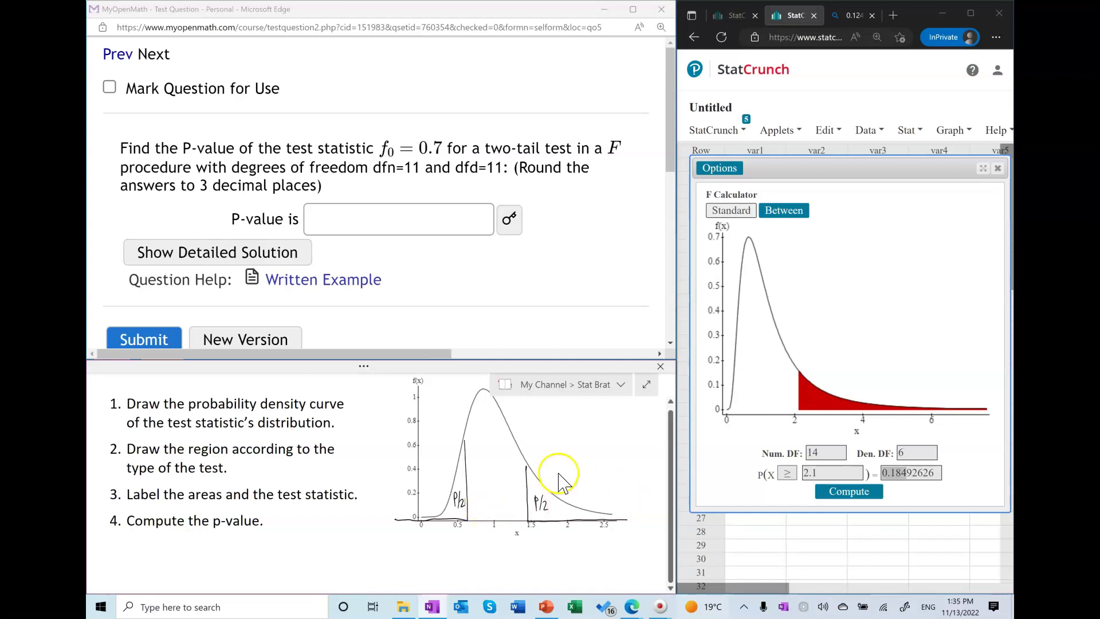
# Set both the numerator and denominator degrees of freedom of the F calculator to 11.
pyautogui.click(797, 458)
pyautogui.click(798, 458)
pyautogui.press('BackSpace')
pyautogui.write('1')
pyautogui.press('Tab')
pyautogui.write('11')
# Set the F calculator's reference value to 0.7 and compute the probability.
pyautogui.click(820, 472)
pyautogui.doubleClick(820, 473)
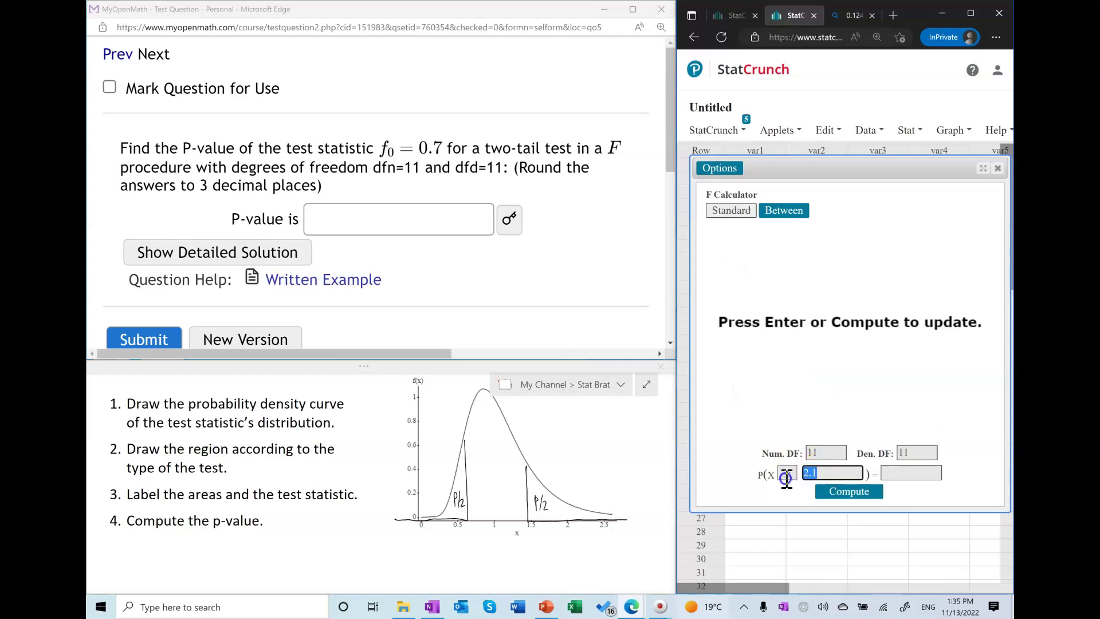
pyautogui.write('0.7')
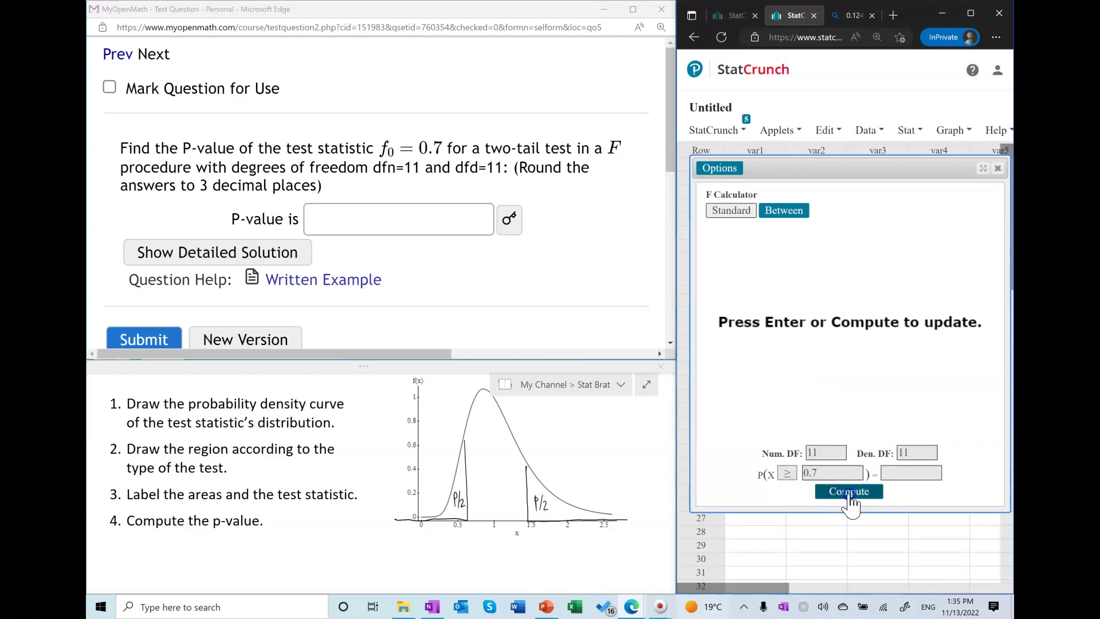
pyautogui.click(847, 492)
# Switch the inequality between ≤ and ≥ to compare both tails, settle on ≤ and copy the left-tail probability.
pyautogui.click(788, 473)
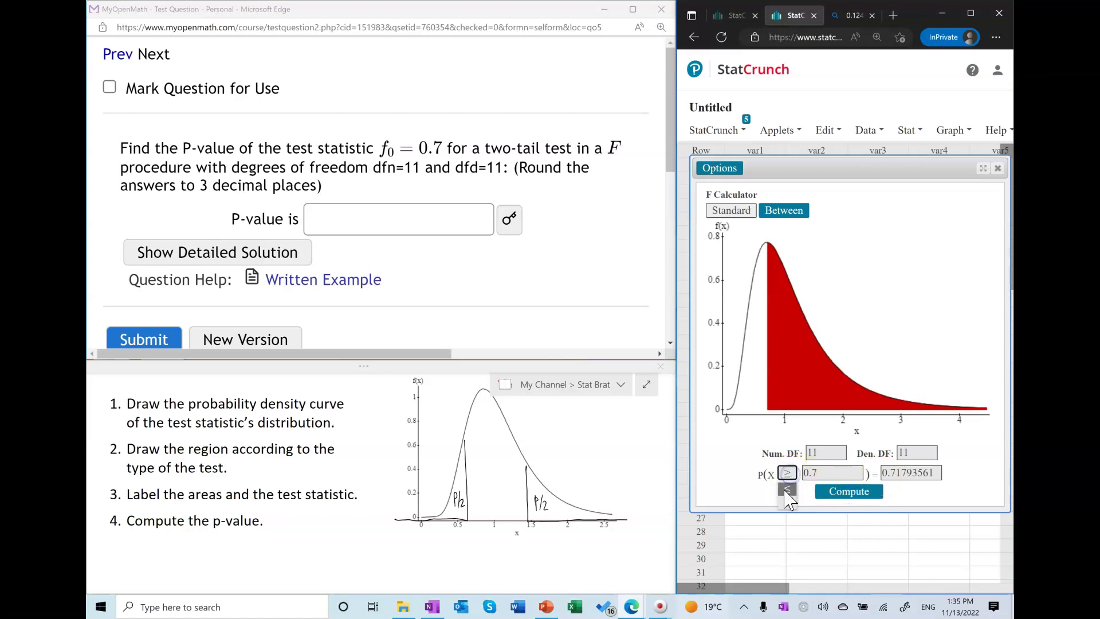
pyautogui.click(790, 496)
pyautogui.click(788, 473)
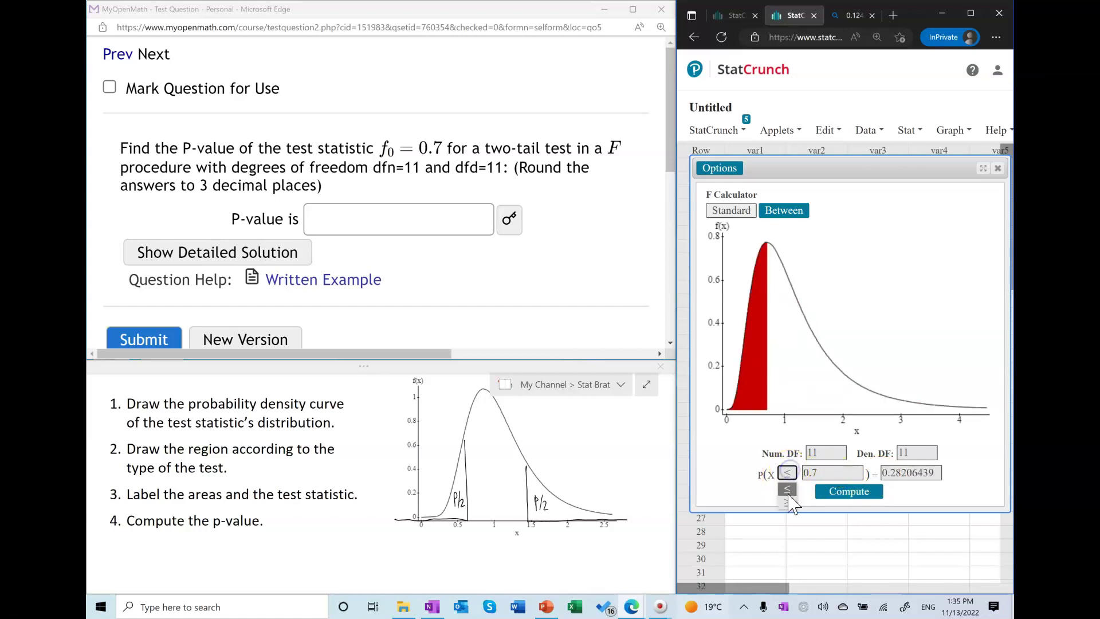
pyautogui.click(787, 504)
pyautogui.click(788, 473)
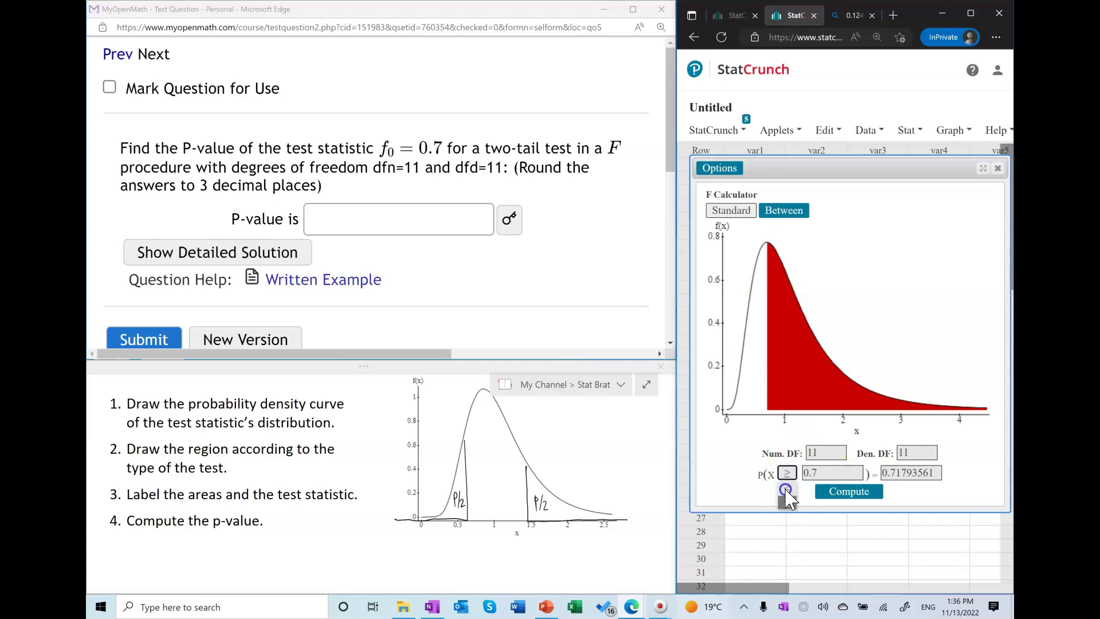
pyautogui.click(785, 494)
pyautogui.doubleClick(906, 473)
pyautogui.hotkey('ctrl', 'c')
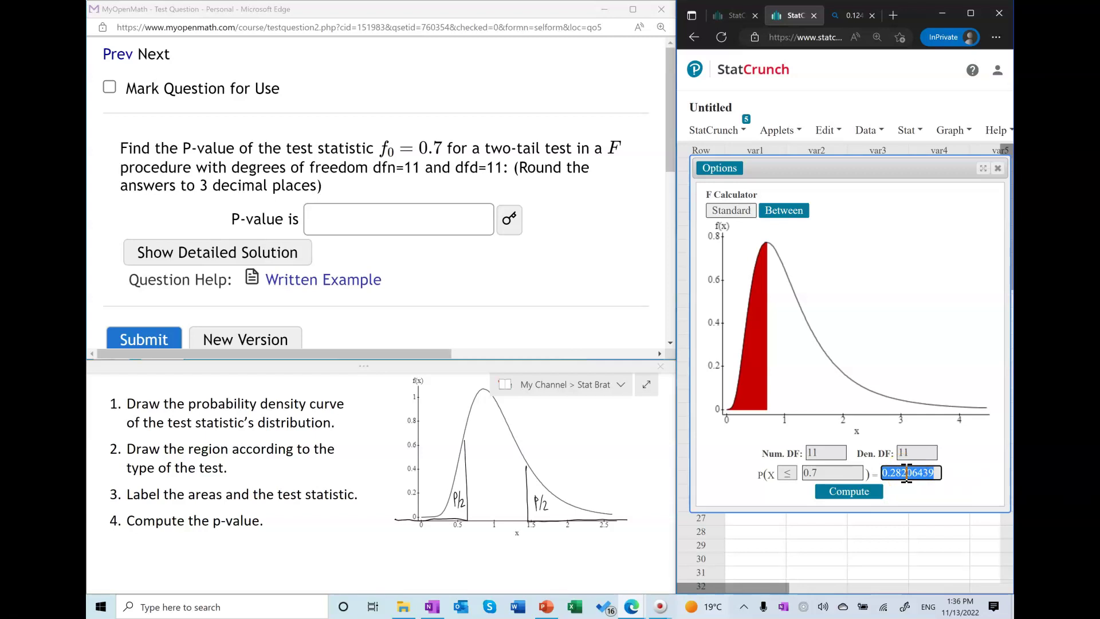
# Label the left region's boundary f0=0.7 and the right region's boundary with a question mark.
pyautogui.moveTo(464, 527); pyautogui.dragTo(465, 541)
pyautogui.moveTo(470, 535); pyautogui.dragTo(494, 543)
pyautogui.click(490, 539)
pyautogui.click(528, 541)
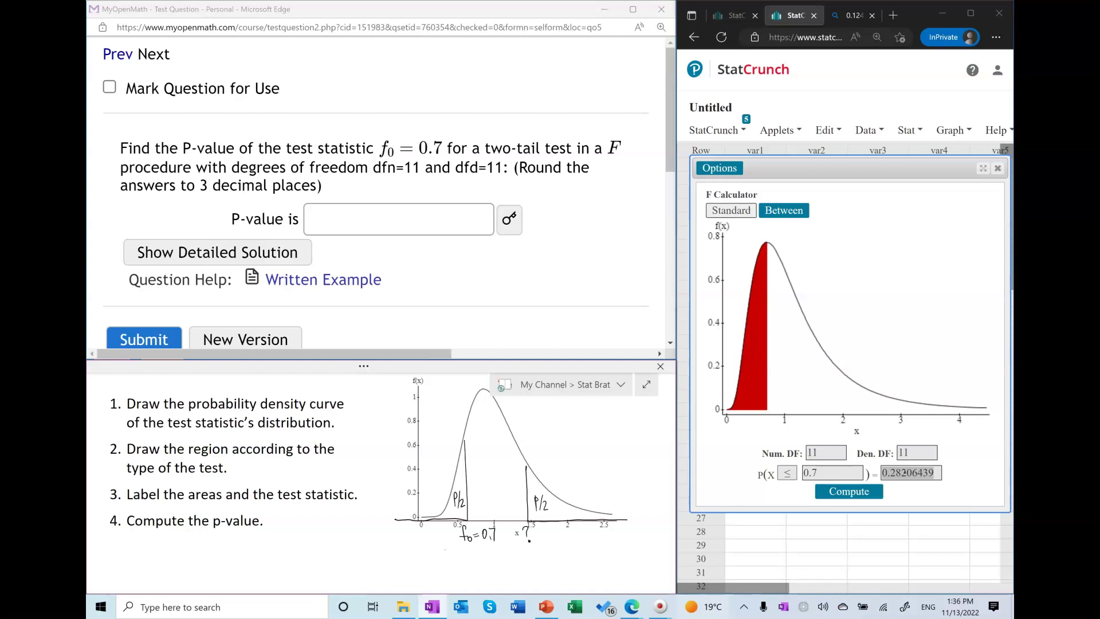
# Handwrite the statements P(F<0.7)=P/2 and 2P(F<0.7)=P below the curve.
pyautogui.moveTo(445, 549); pyautogui.dragTo(457, 567)
pyautogui.moveTo(491, 551); pyautogui.dragTo(502, 566)
pyautogui.moveTo(446, 570)
pyautogui.mouseDown()
pyautogui.moveTo(461, 588)
pyautogui.moveTo(503, 585)
pyautogui.mouseUp()
pyautogui.moveTo(510, 570)
pyautogui.mouseDown()
pyautogui.moveTo(511, 589)
pyautogui.moveTo(526, 577)
pyautogui.mouseUp()
pyautogui.moveTo(518, 583); pyautogui.dragTo(534, 591)
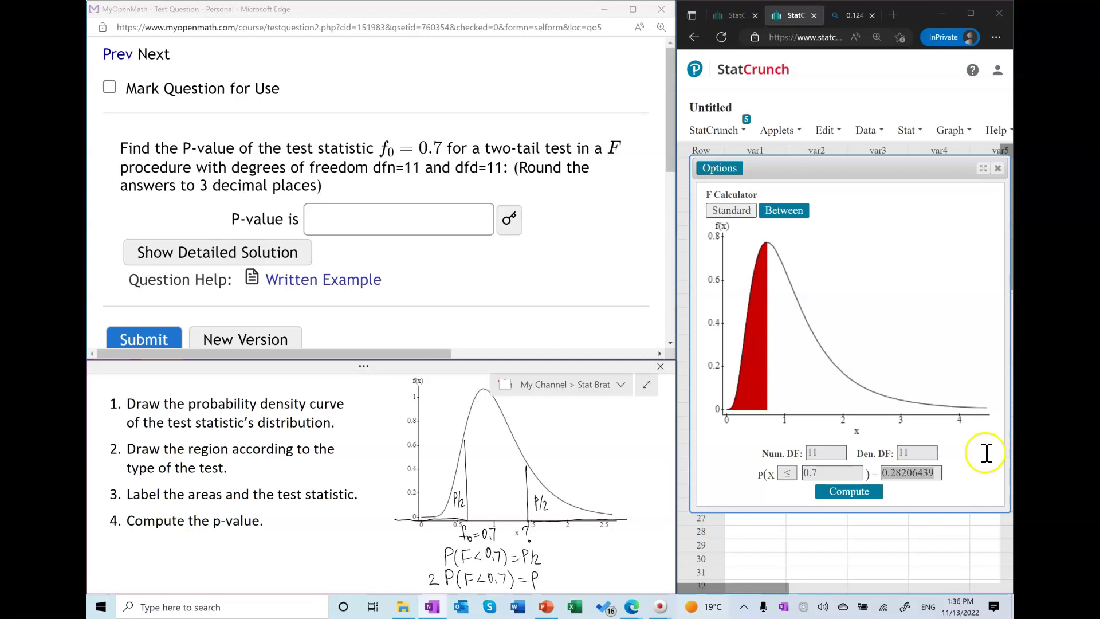
# Double the copied left-tail probability in the Bing calculator by evaluating 0.28206439*2.
pyautogui.doubleClick(914, 478)
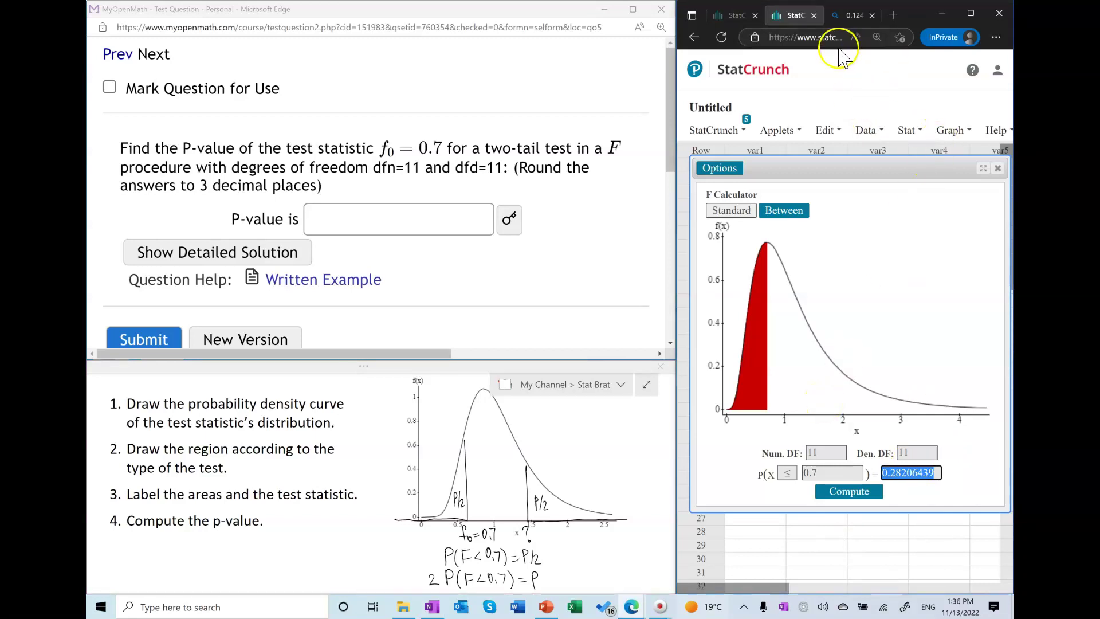
pyautogui.click(849, 18)
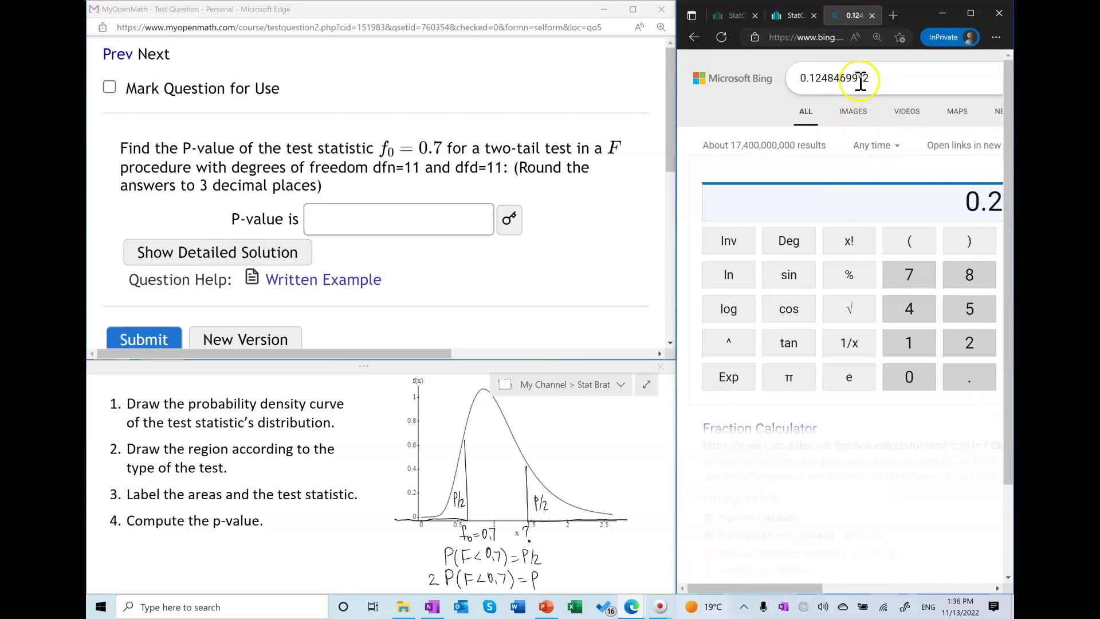
pyautogui.moveTo(859, 79); pyautogui.dragTo(792, 76)
pyautogui.hotkey('ctrl', 'v')
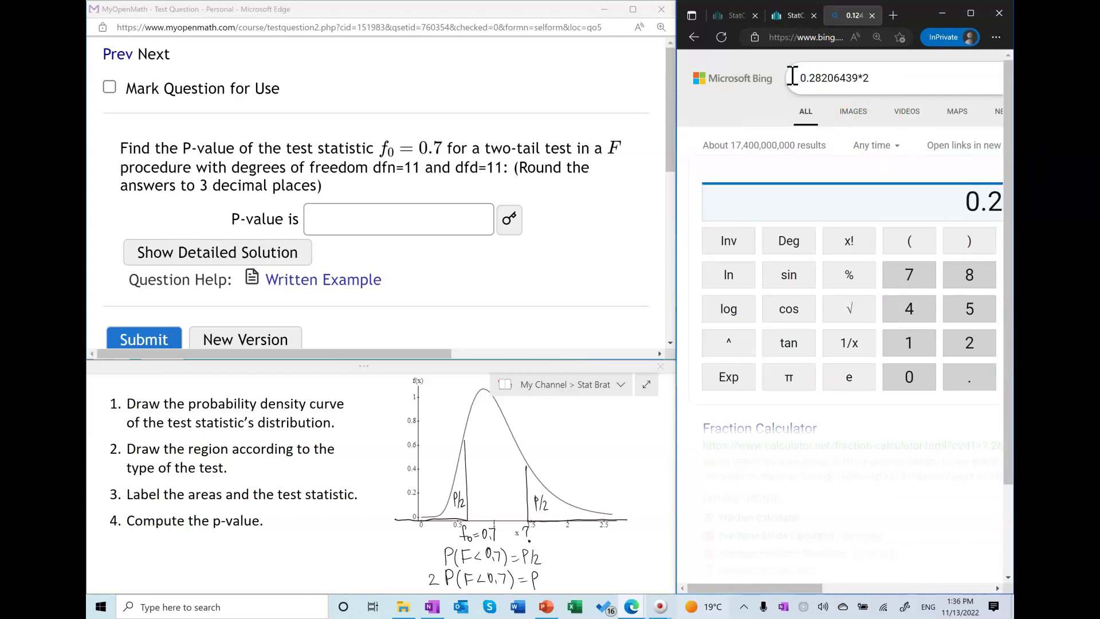
pyautogui.press('Return')
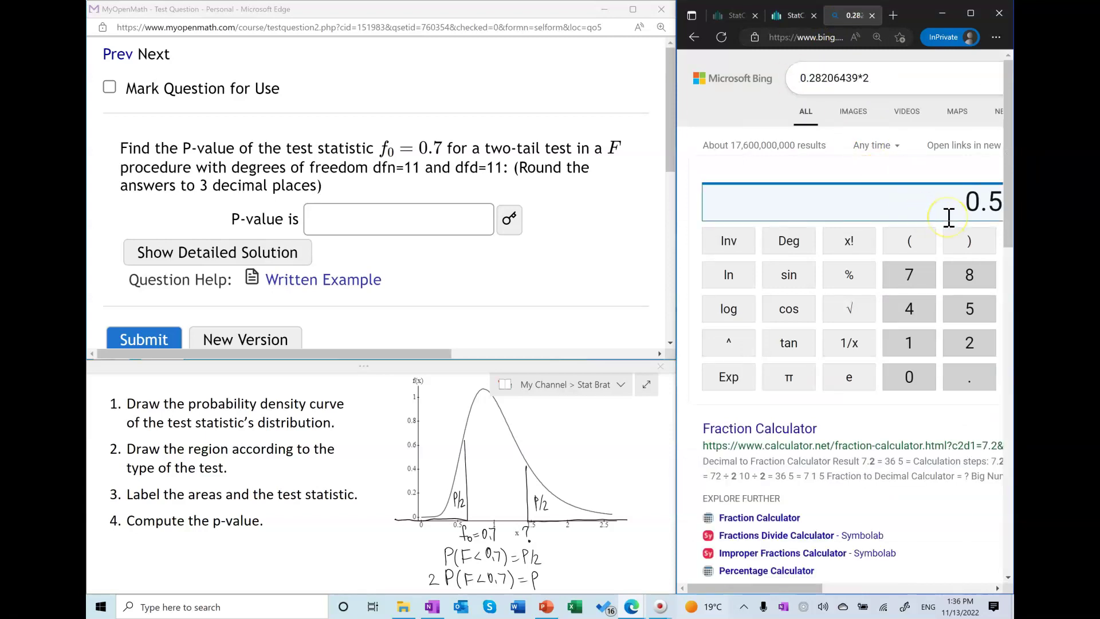
# Answer the two-tail question with a P-value of 0.564 and submit it.
pyautogui.click(441, 219)
pyautogui.write('0.564')
pyautogui.click(150, 341)
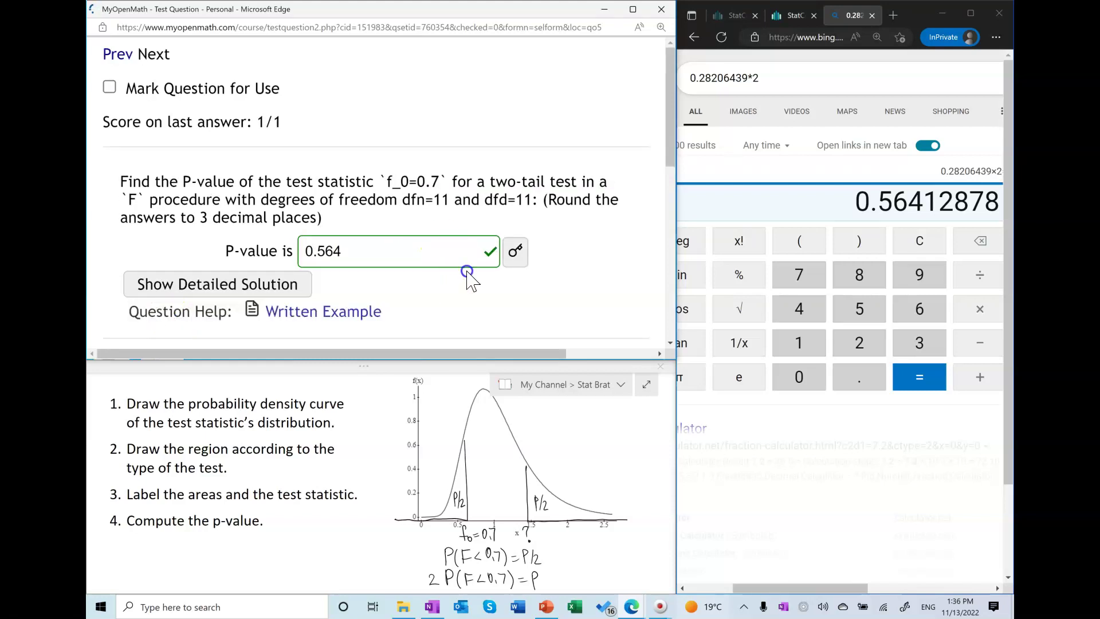
# Generate new question versions until the left-tail test with f0=1.2, dfn=14 and dfd=6, and bring back the StatCrunch F calculator.
pyautogui.scroll(-1, 466, 278)
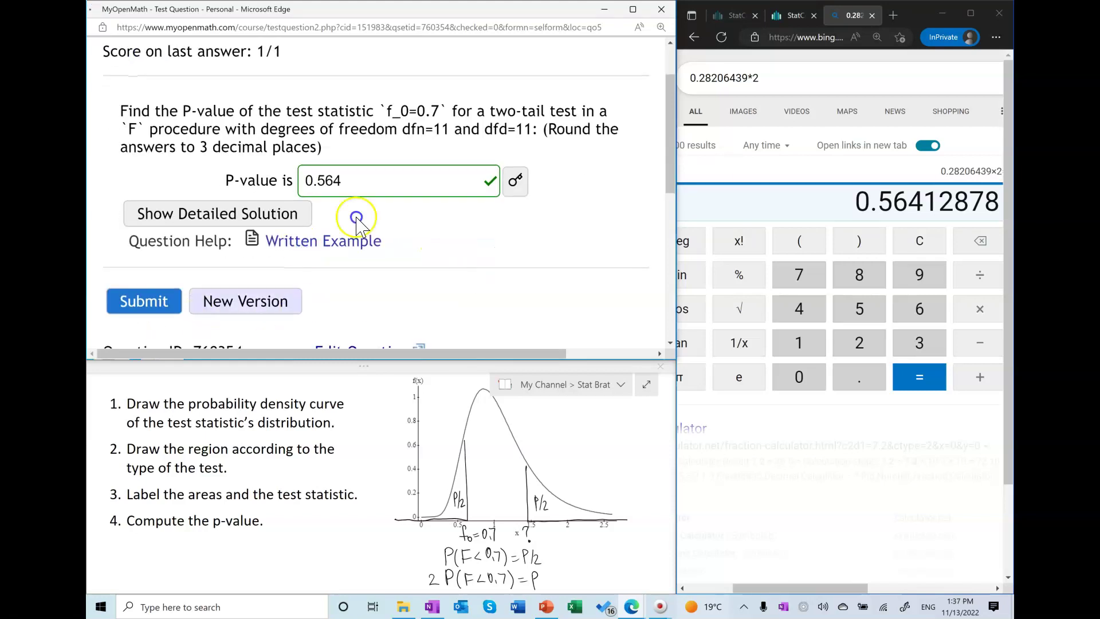
pyautogui.click(237, 309)
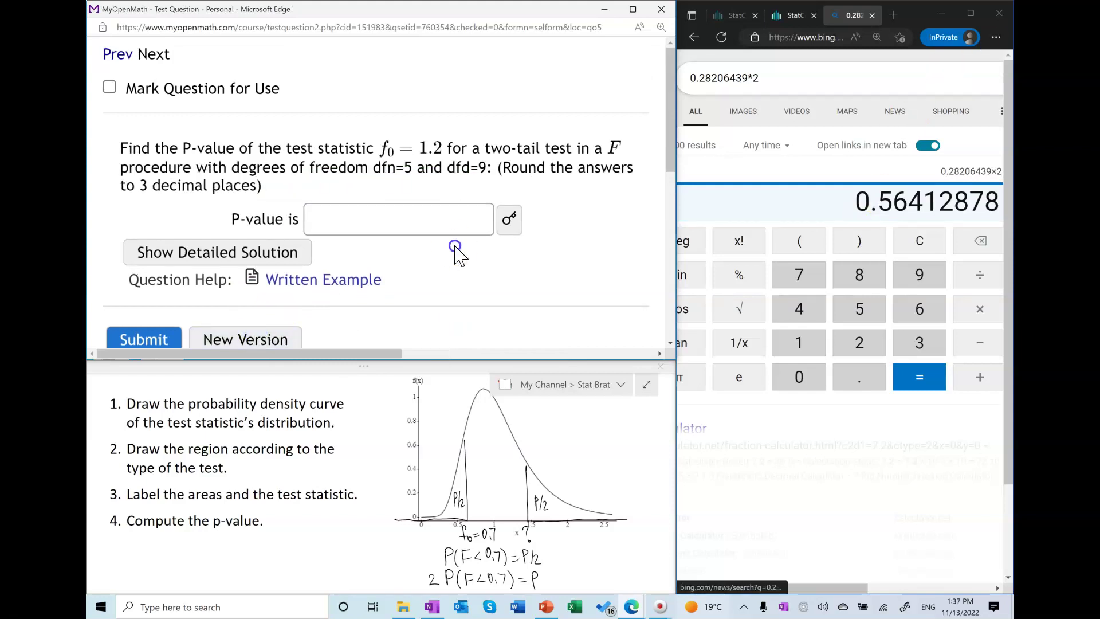
pyautogui.click(252, 338)
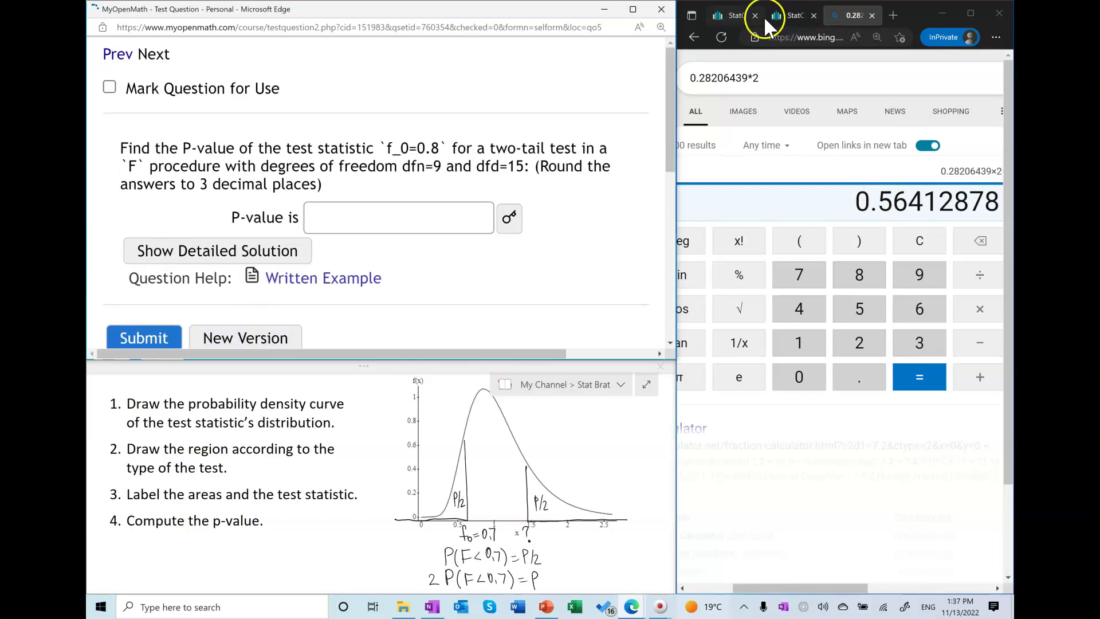
pyautogui.click(780, 16)
pyautogui.click(234, 340)
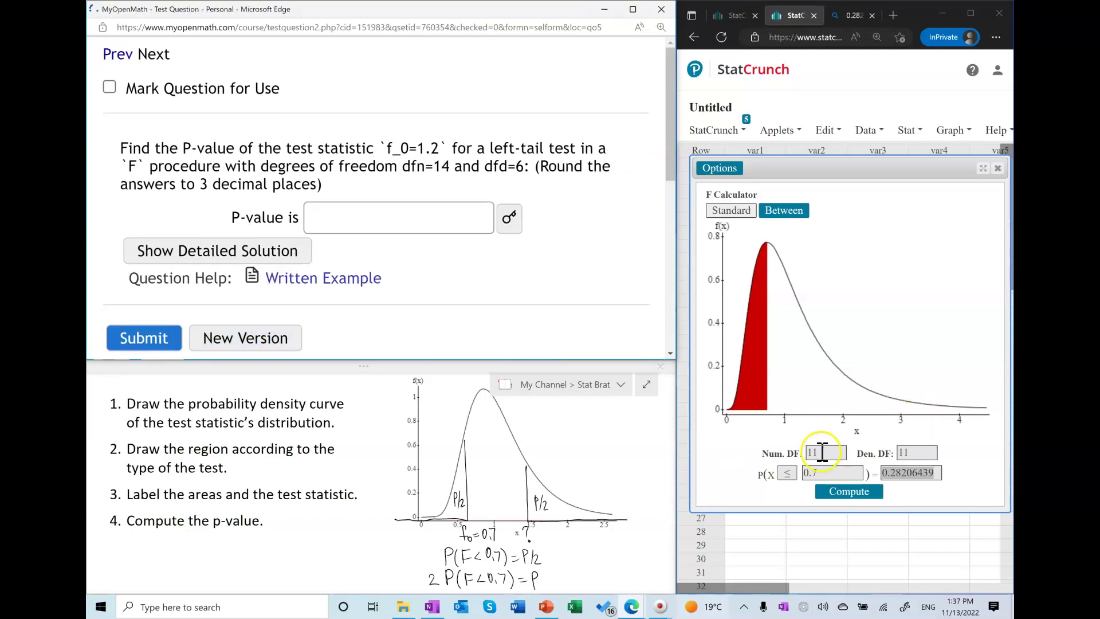
# Compute the left-tail probability at 1.2 with 14 numerator and 6 denominator degrees of freedom in the F calculator.
pyautogui.moveTo(813, 453); pyautogui.dragTo(796, 458)
pyautogui.write('14')
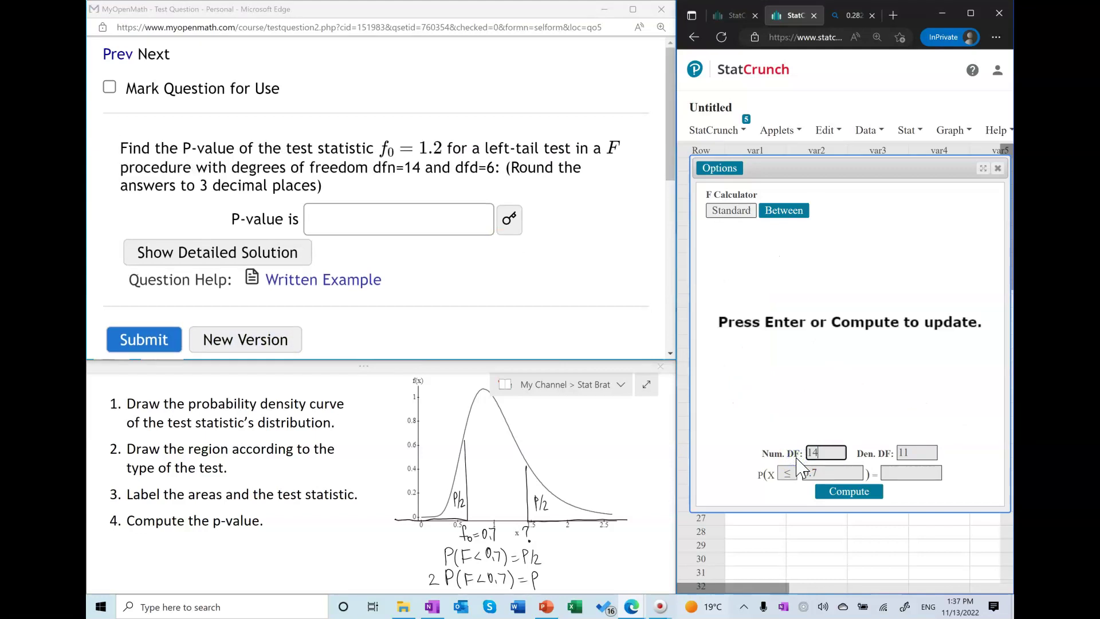
pyautogui.moveTo(917, 451); pyautogui.dragTo(778, 473)
pyautogui.write('6')
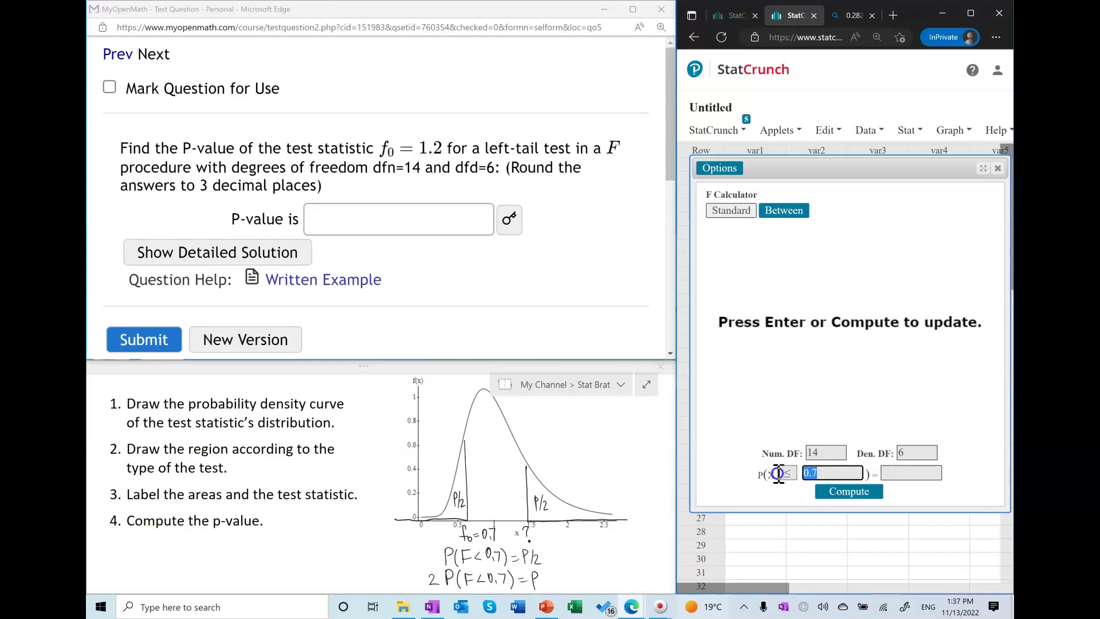
pyautogui.write('1.2')
pyautogui.click(838, 480)
pyautogui.click(837, 496)
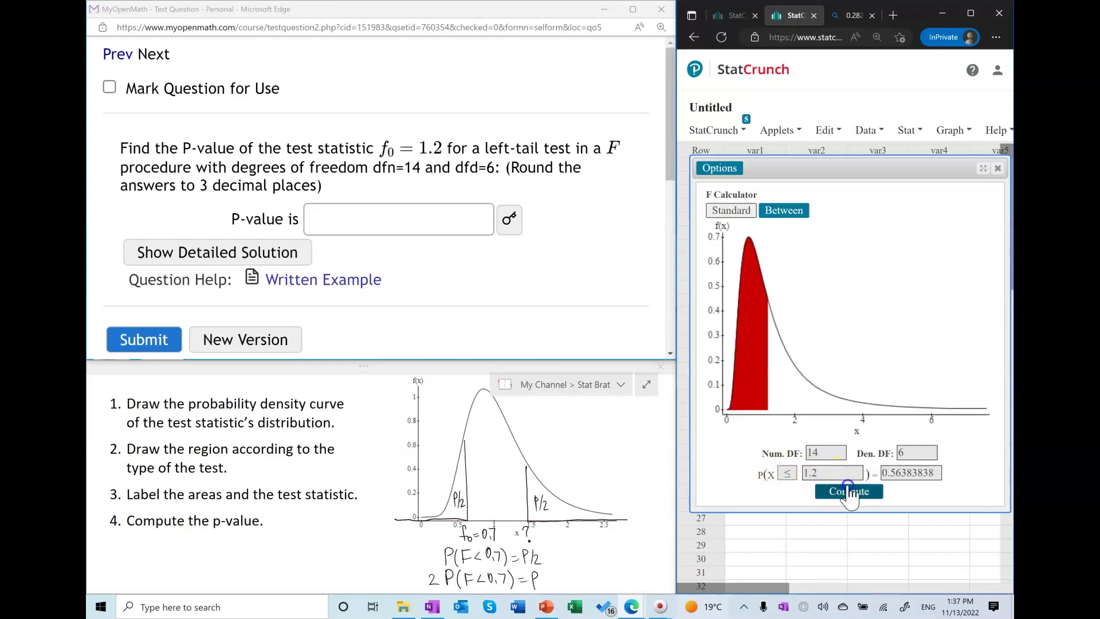
# Answer the left-tail question with the computed P-value rounded to 0.564 and submit it.
pyautogui.doubleClick(911, 472)
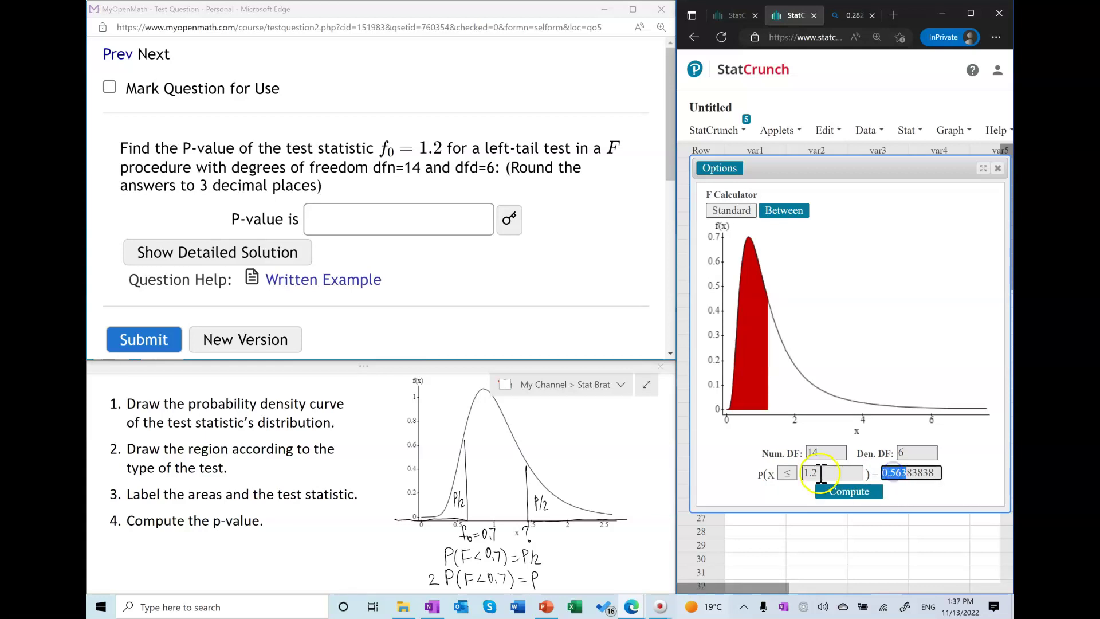
pyautogui.click(381, 225)
pyautogui.write('0.563')
pyautogui.press('BackSpace')
pyautogui.write('4')
pyautogui.click(145, 339)
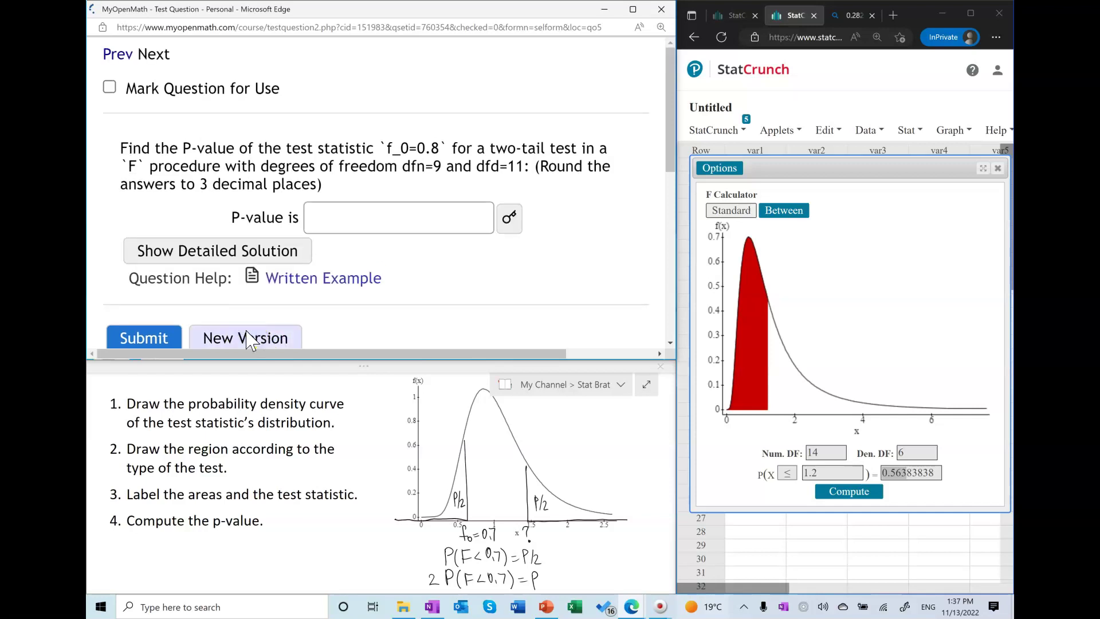
# Generate new question versions until the right-tail test with f0=2.02, dfn=6 and dfd=11.
pyautogui.click(247, 333)
pyautogui.click(255, 338)
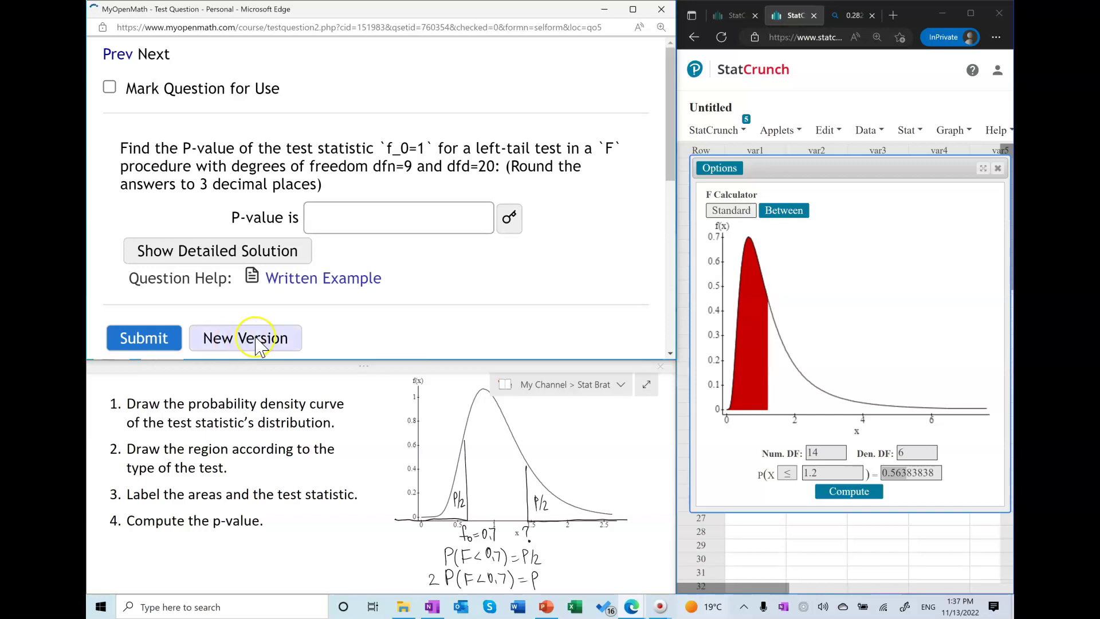
pyautogui.click(251, 342)
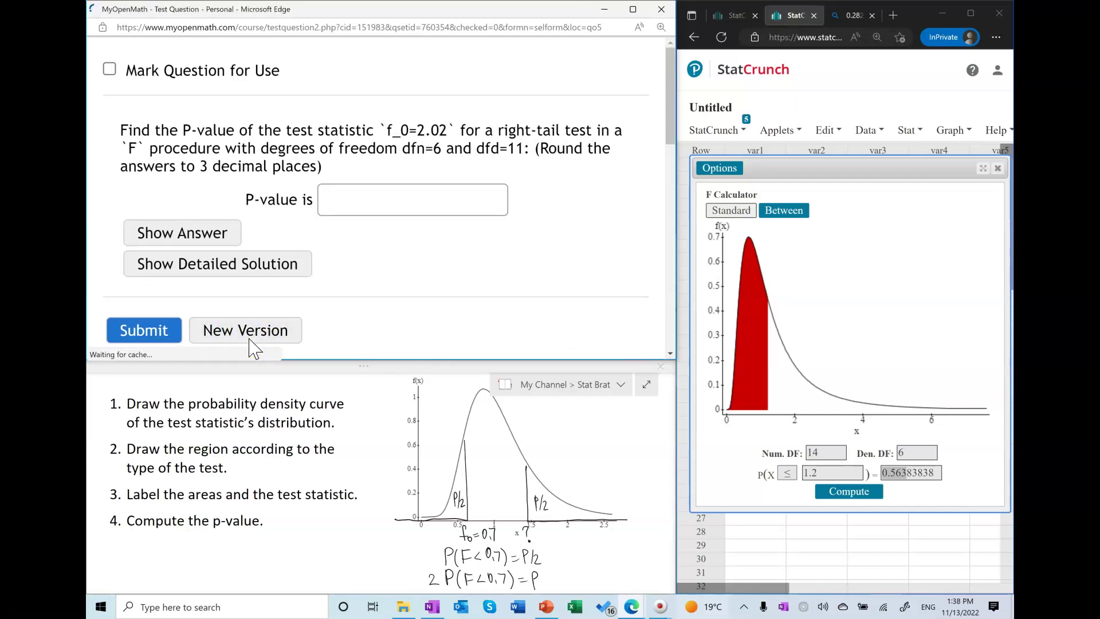
# Set the F calculator's numerator degrees of freedom to 6 and denominator degrees of freedom to 11.
pyautogui.moveTo(827, 452); pyautogui.dragTo(789, 458)
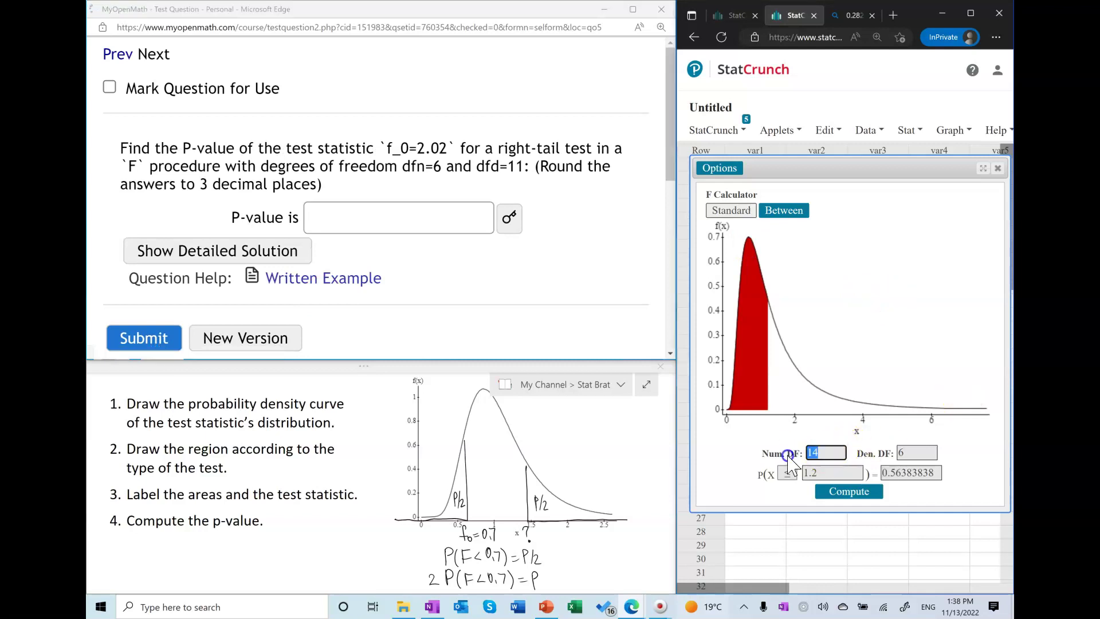
pyautogui.write('6')
pyautogui.click(912, 462)
pyautogui.doubleClick(903, 453)
pyautogui.write('11')
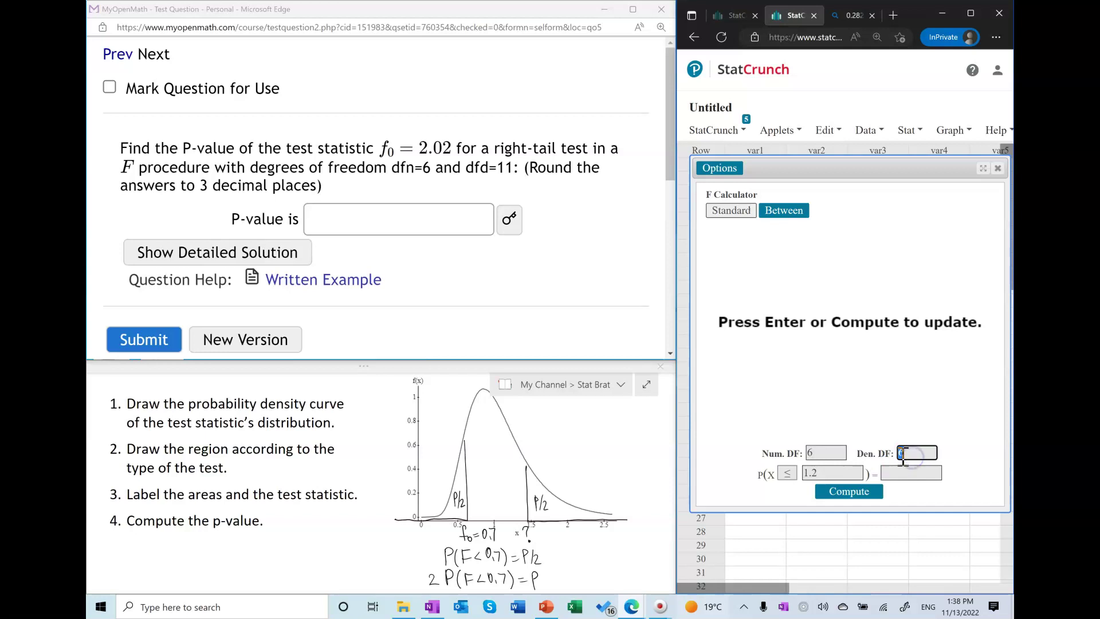
# Switch the inequality to ≥, set the reference value to 2.02 and compute the right-tail probability.
pyautogui.doubleClick(825, 472)
pyautogui.press('BackSpace')
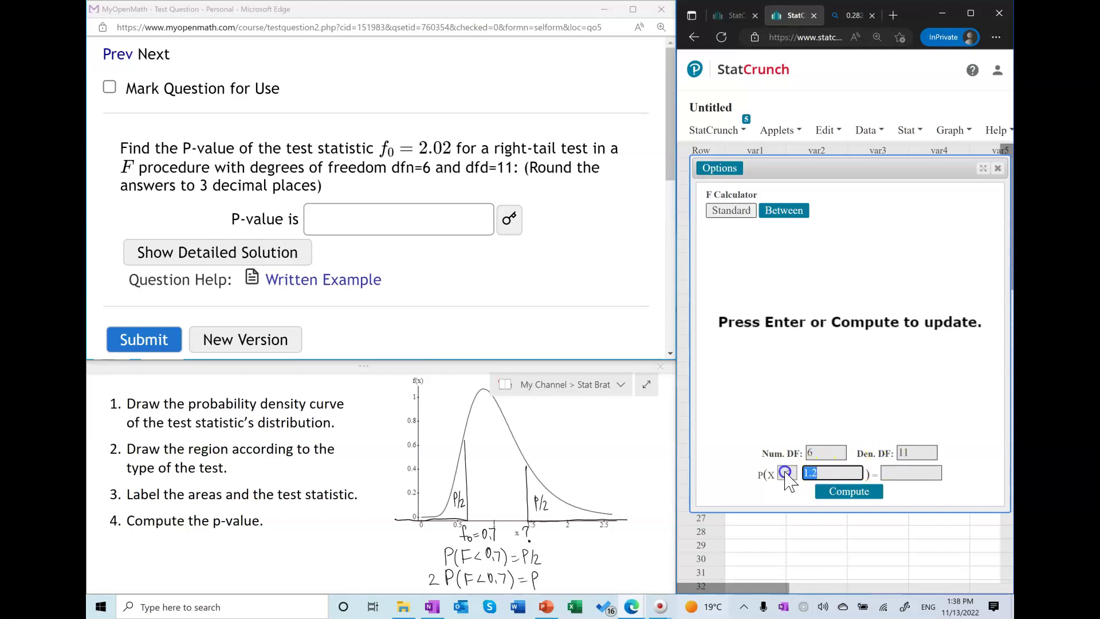
pyautogui.click(786, 473)
pyautogui.click(782, 502)
pyautogui.write('2.02')
pyautogui.click(842, 493)
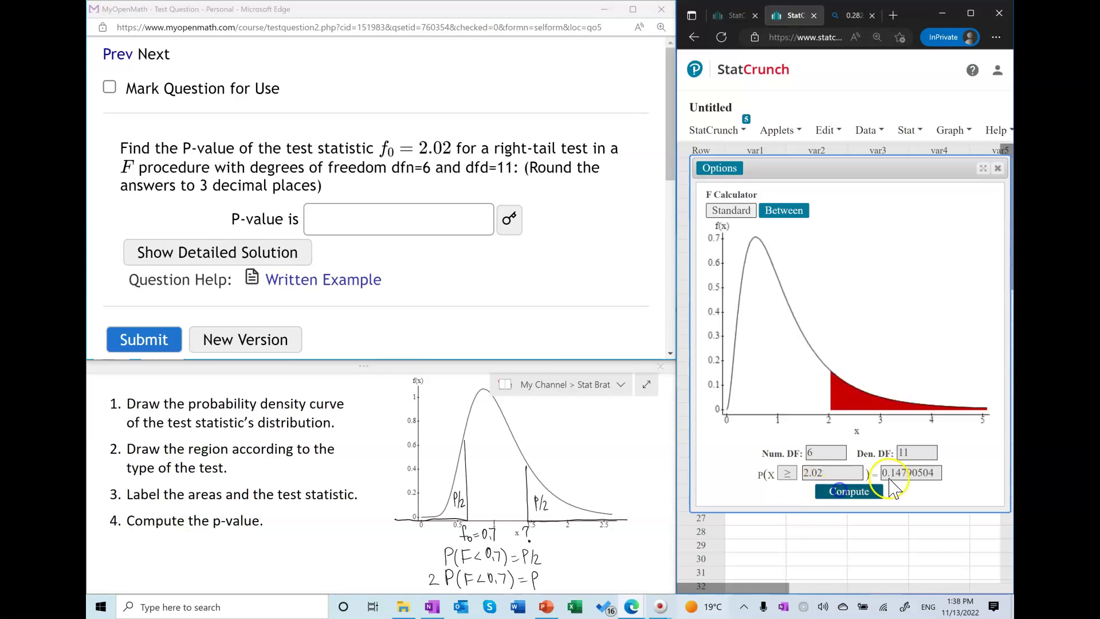
# Copy the computed probability into the right-tail question's P-value, round it to 0.148 and submit it.
pyautogui.moveTo(907, 473); pyautogui.dragTo(849, 473)
pyautogui.hotkey('ctrl', 'c')
pyautogui.click(347, 220)
pyautogui.hotkey('ctrl', 'v')
pyautogui.press('BackSpace')
pyautogui.write('8')
pyautogui.click(126, 339)
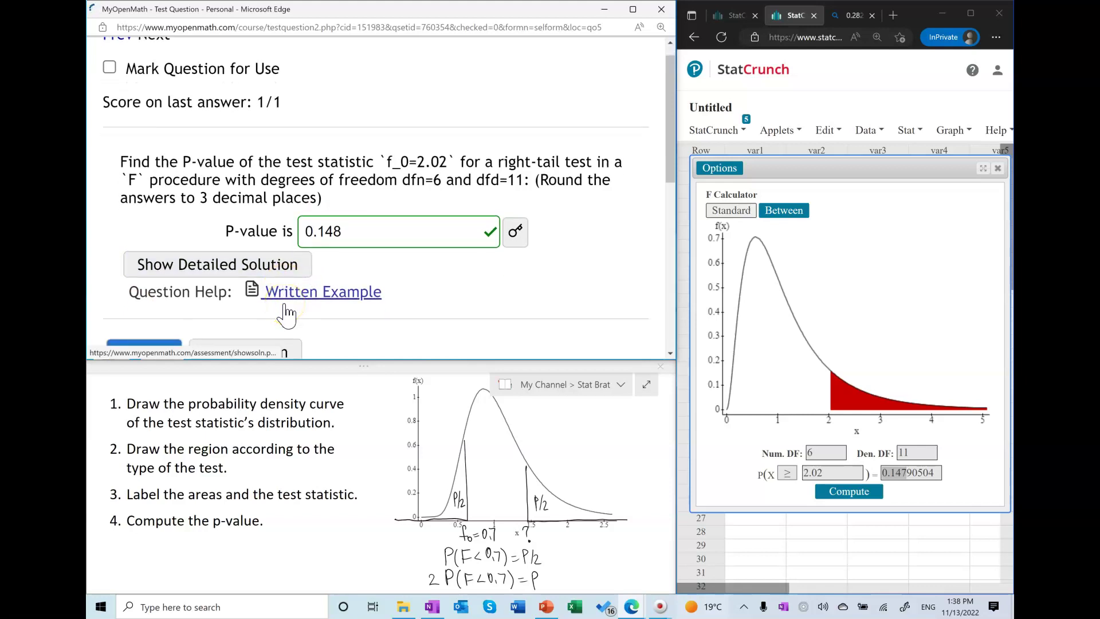
# Generate a new question version and set the F calculator to 10 numerator and 17 denominator degrees of freedom.
pyautogui.scroll(-1, 269, 321)
pyautogui.click(233, 337)
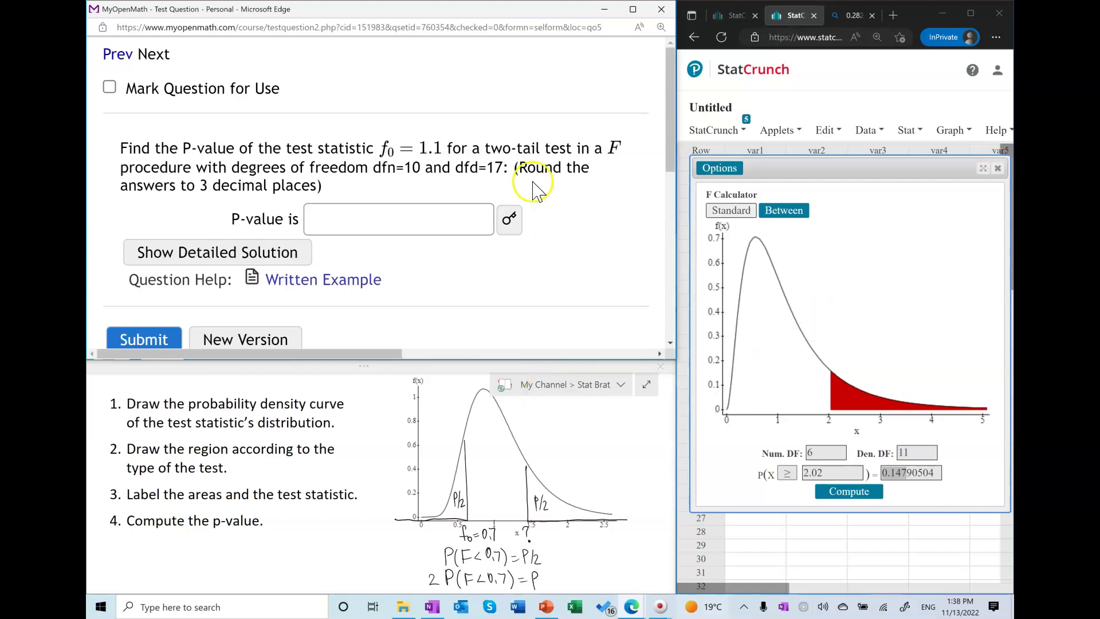
pyautogui.click(822, 453)
pyautogui.moveTo(822, 453); pyautogui.dragTo(789, 452)
pyautogui.write('10')
pyautogui.press('Tab')
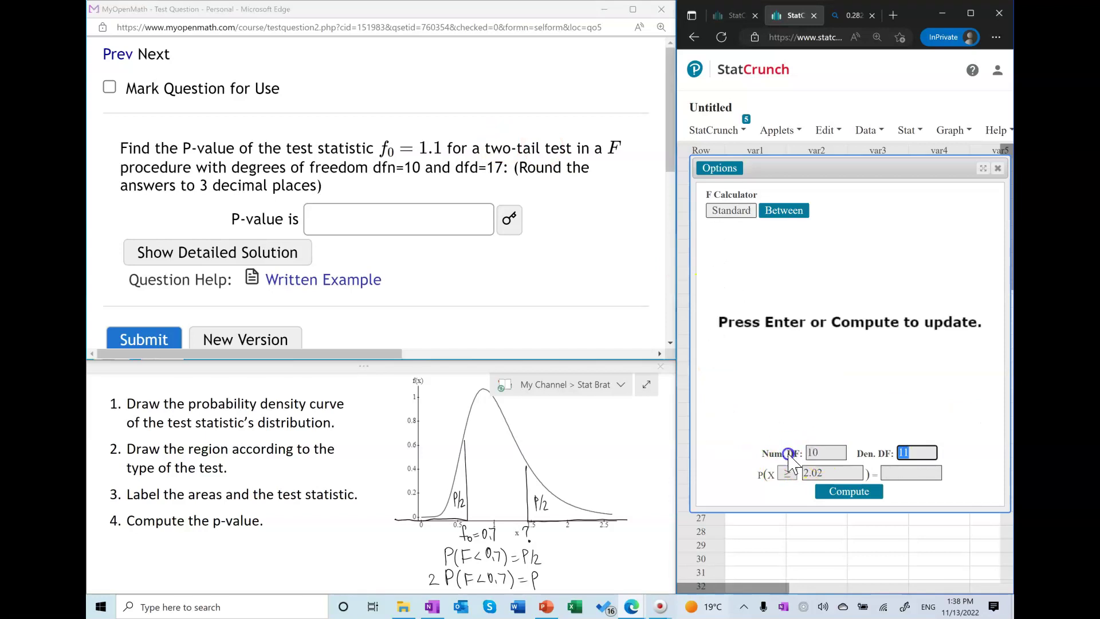
pyautogui.write('17')
# Set the reference value to 1.1, compute and compare the tail probabilities for ≥ and ≤, and finish with the inequality on ≥.
pyautogui.moveTo(829, 467); pyautogui.dragTo(776, 476)
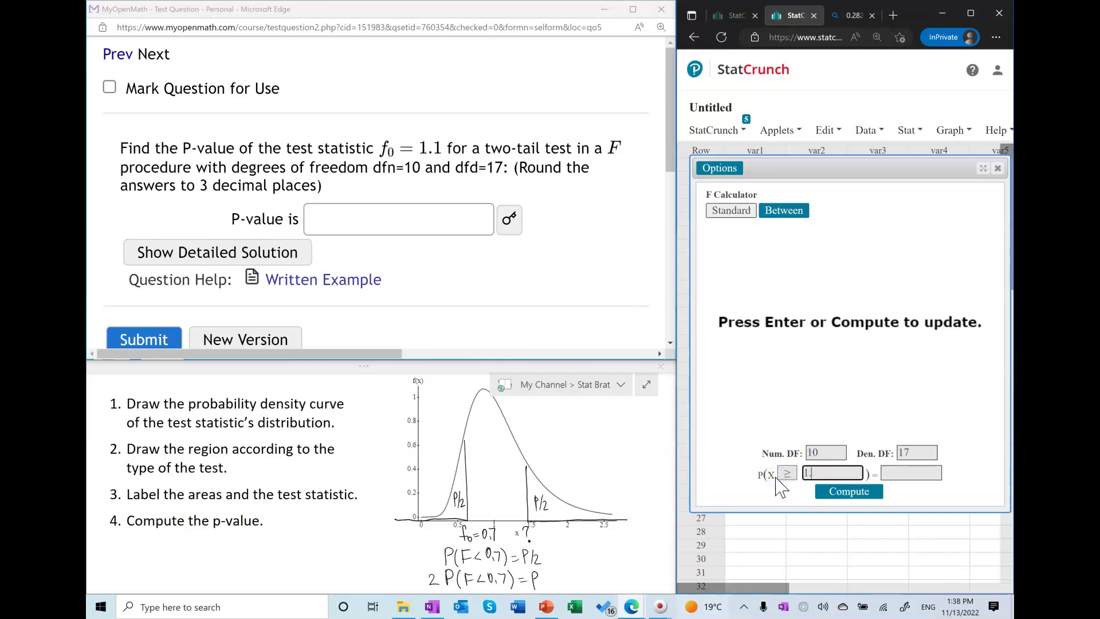
pyautogui.click(846, 493)
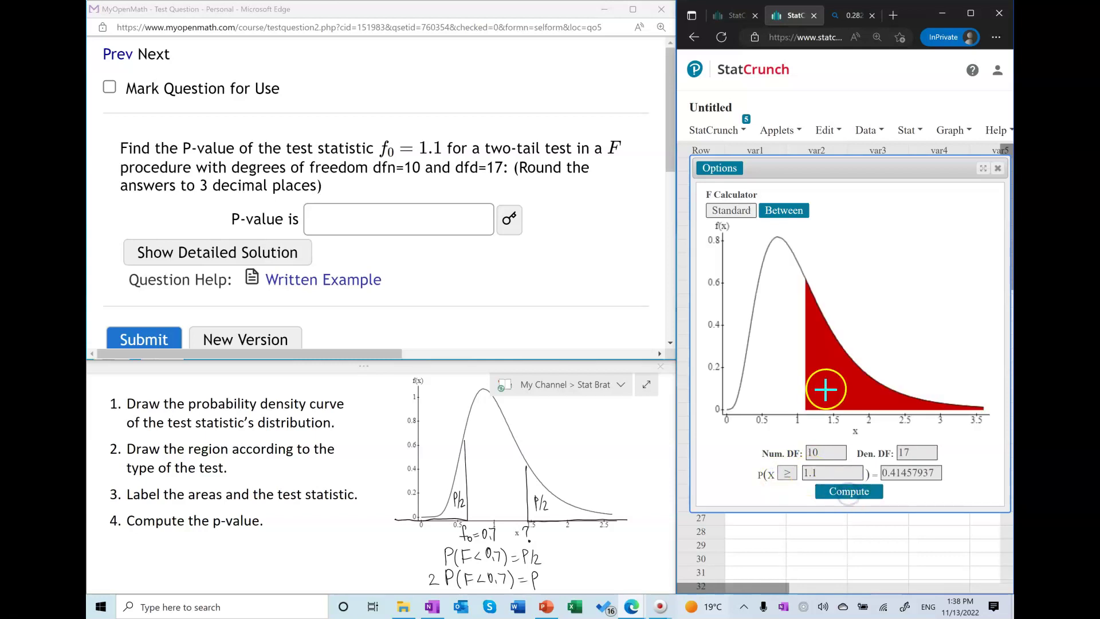
pyautogui.click(788, 474)
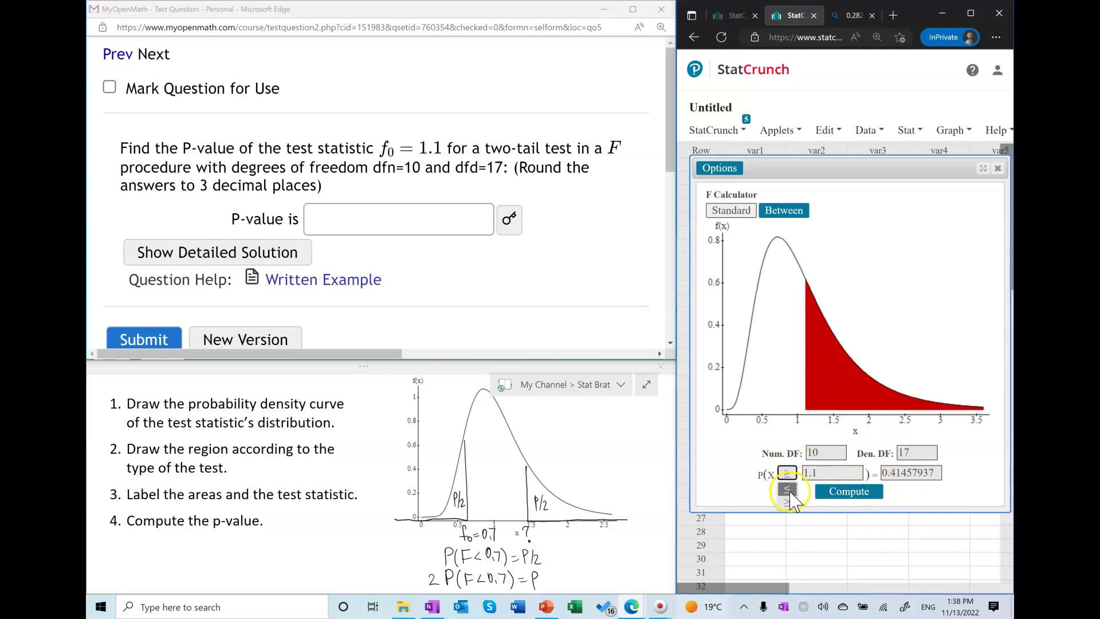
pyautogui.click(790, 492)
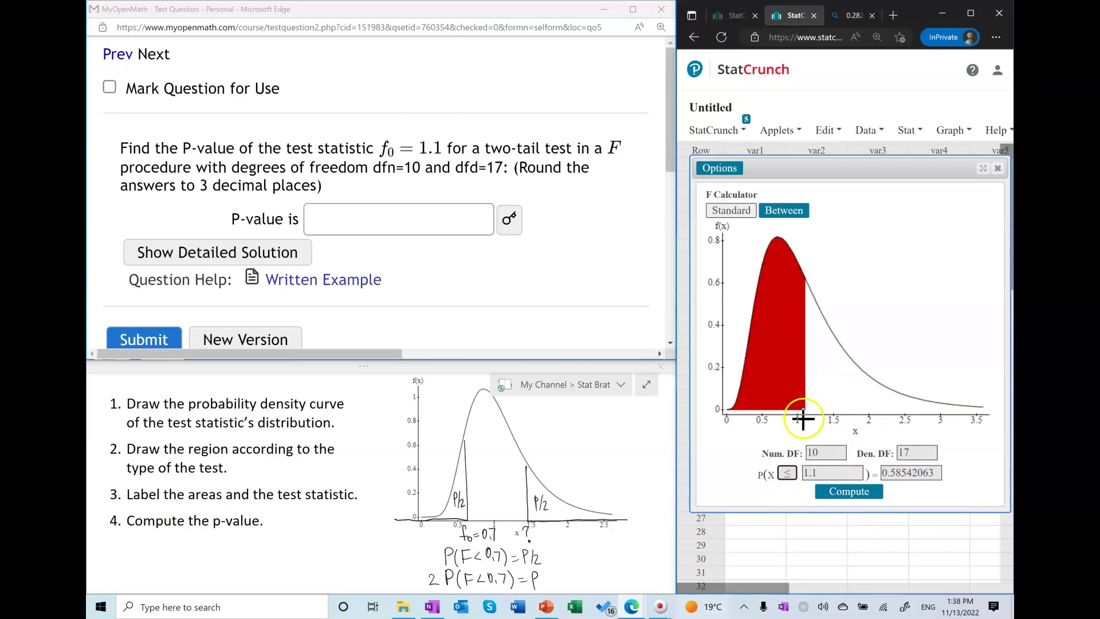
pyautogui.doubleClick(913, 473)
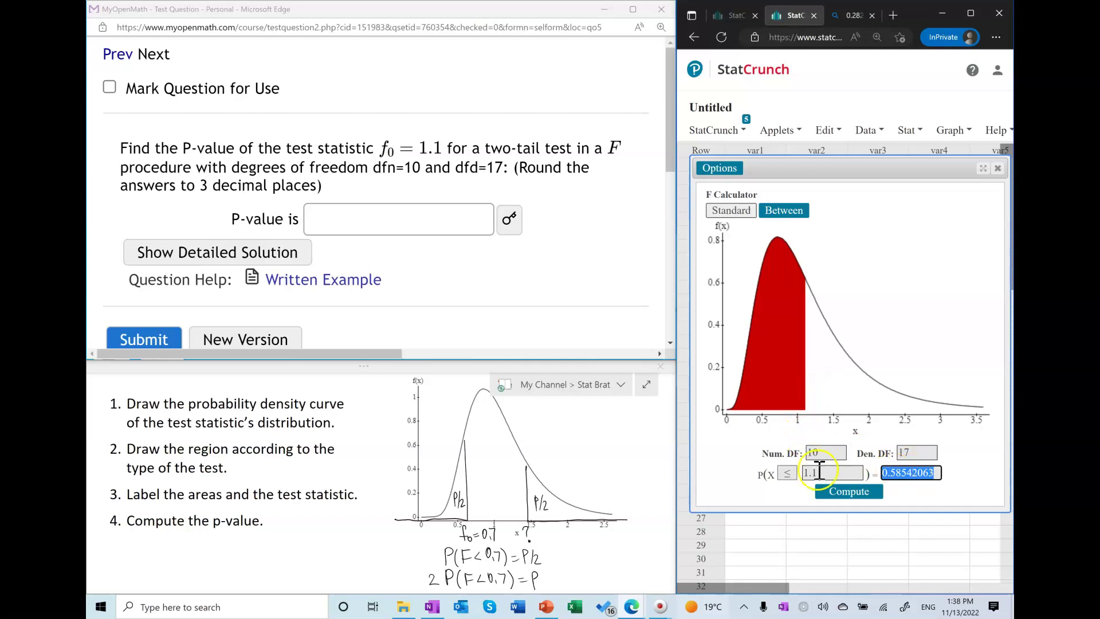
pyautogui.click(788, 475)
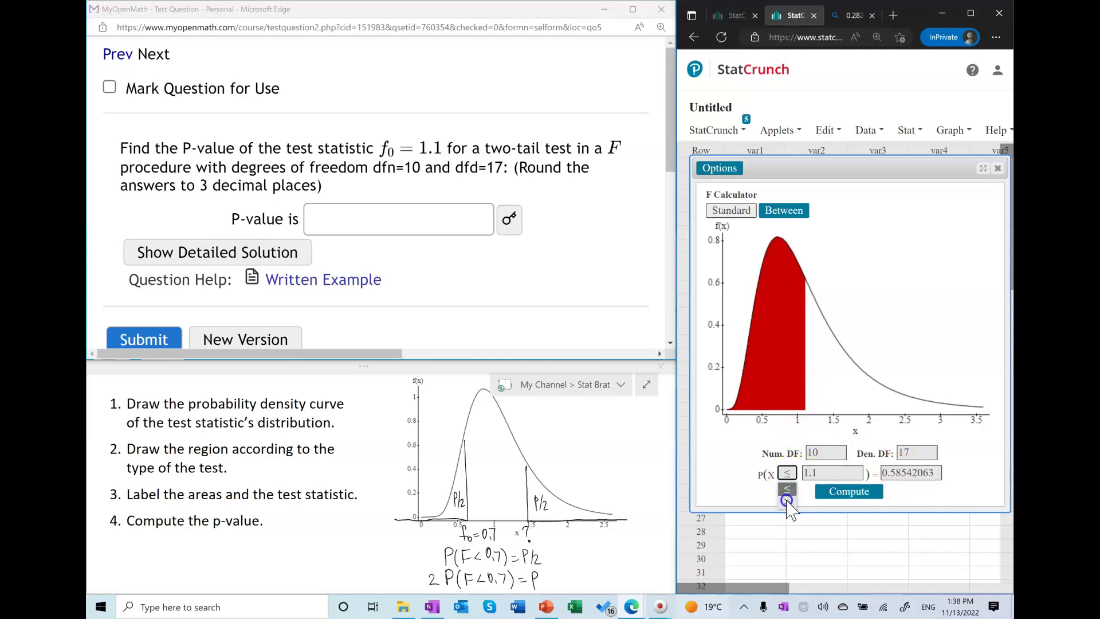
pyautogui.click(787, 502)
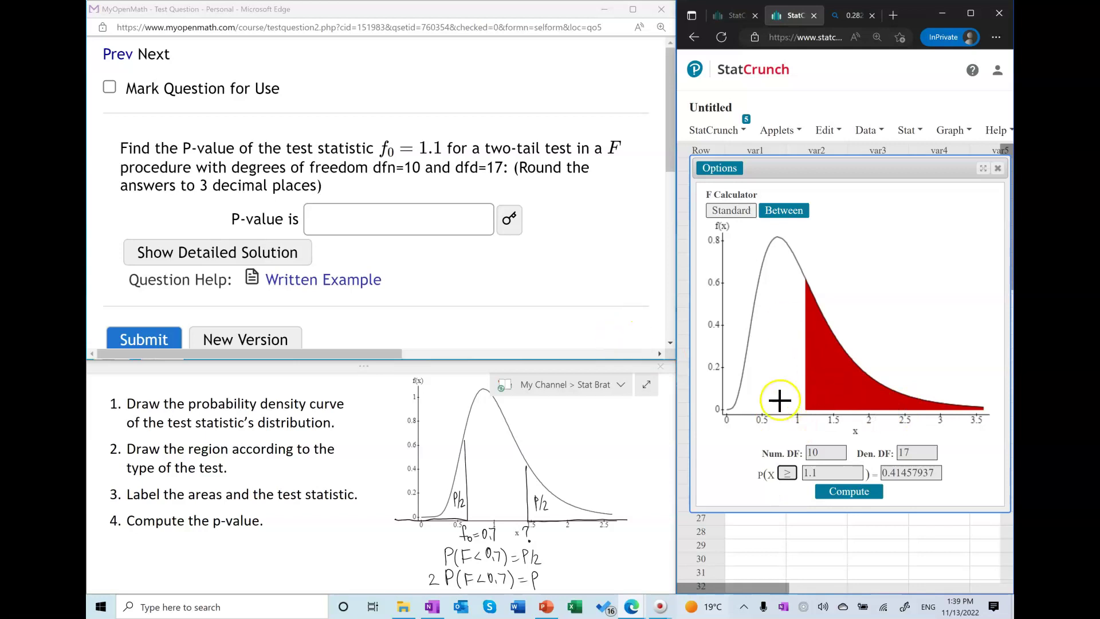
# Copy the right-tail probability and double it by calculating 0.41457937*2 in the Bing search calculator.
pyautogui.doubleClick(919, 473)
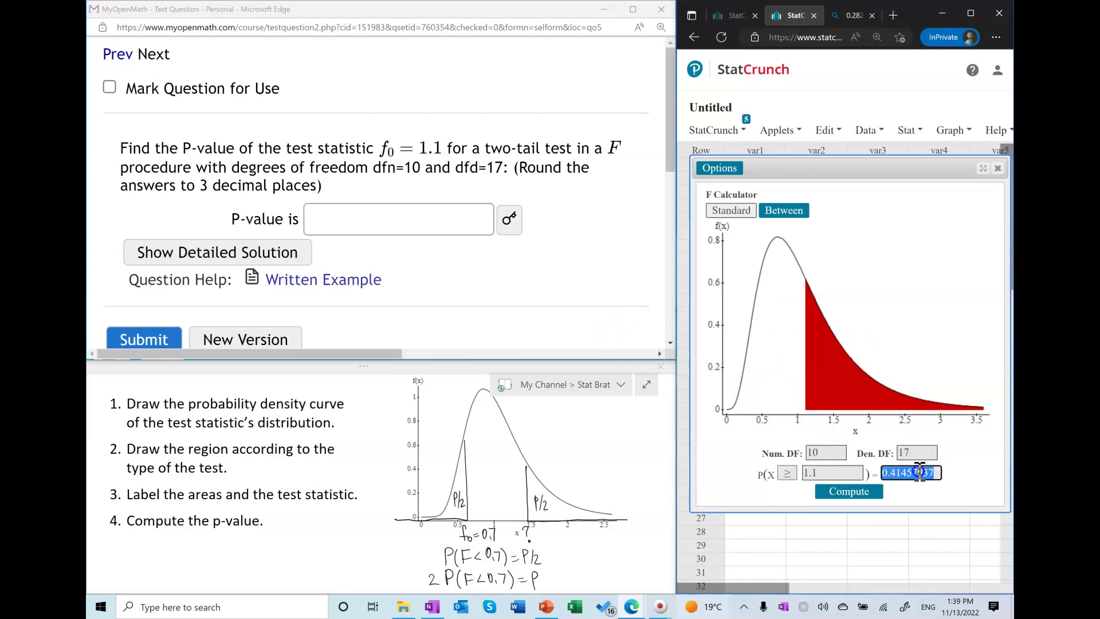
pyautogui.click(853, 17)
pyautogui.moveTo(858, 79); pyautogui.dragTo(790, 78)
pyautogui.hotkey('ctrl', 'v')
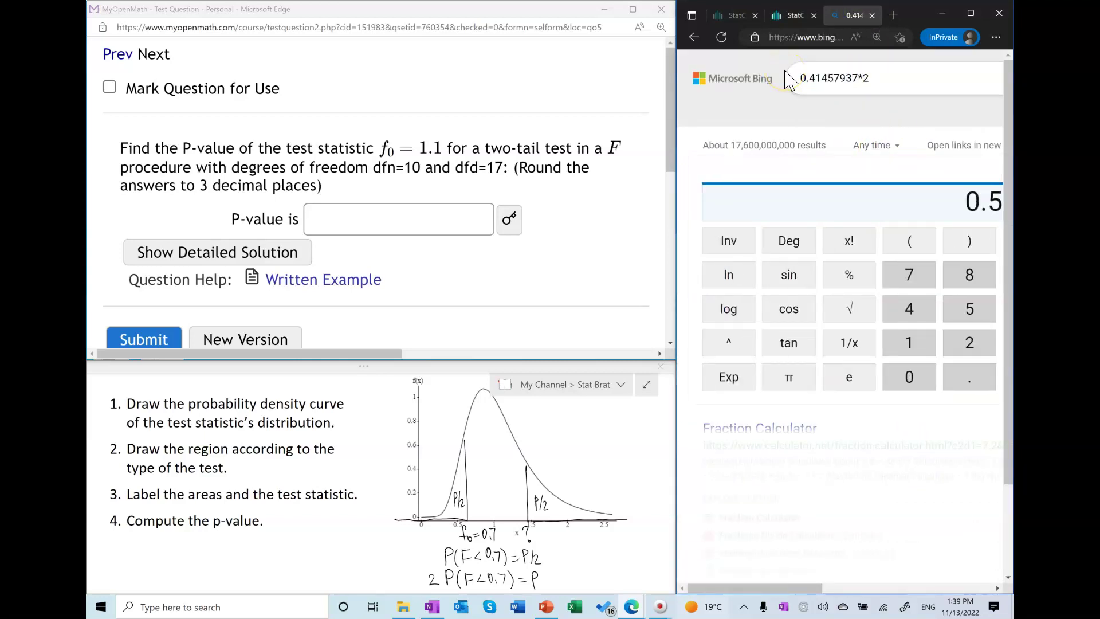
pyautogui.press('Return')
pyautogui.hscroll(2, 913, 216)
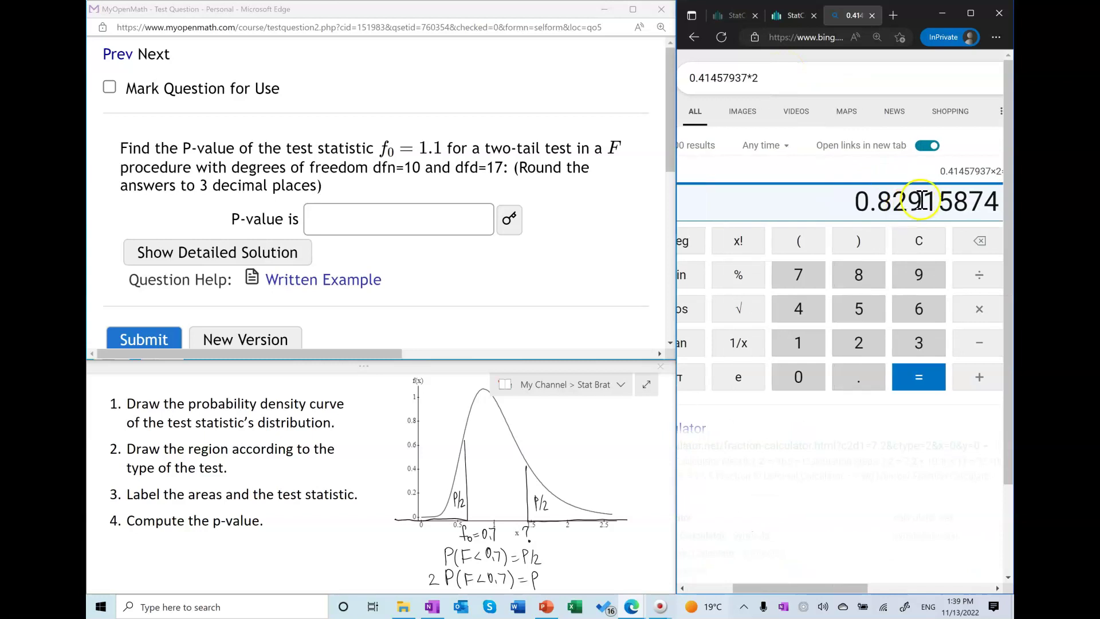
# Copy the first three decimals of the doubled probability, 0.829, into the two-tail question's P-value and submit it.
pyautogui.moveTo(921, 200); pyautogui.dragTo(797, 189)
pyautogui.hotkey('ctrl', 'c')
pyautogui.click(339, 217)
pyautogui.hotkey('ctrl', 'v')
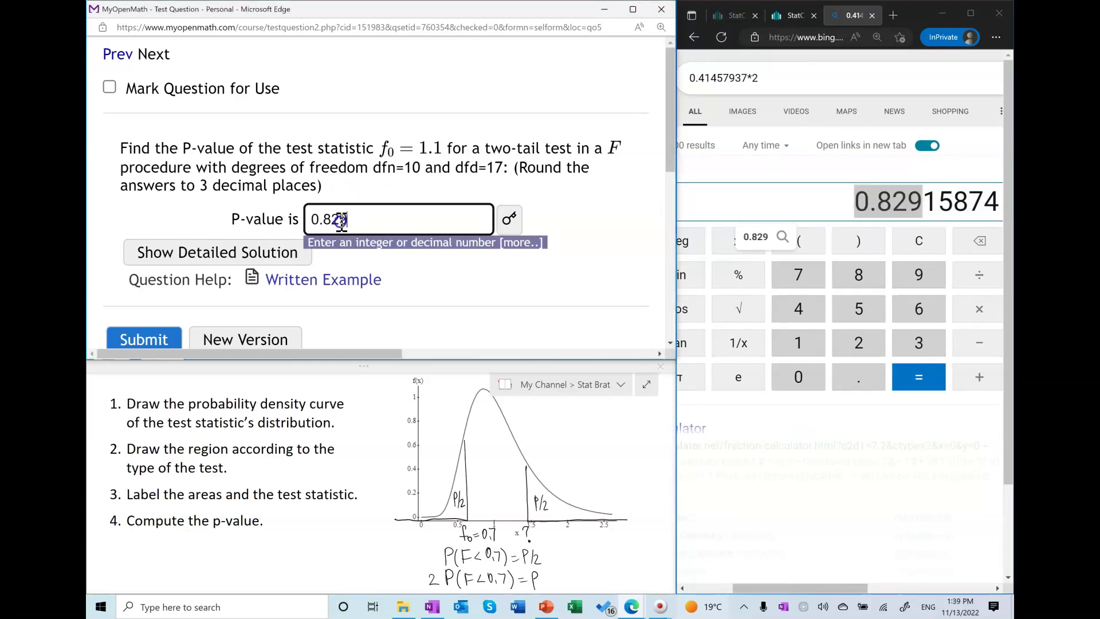
pyautogui.click(152, 340)
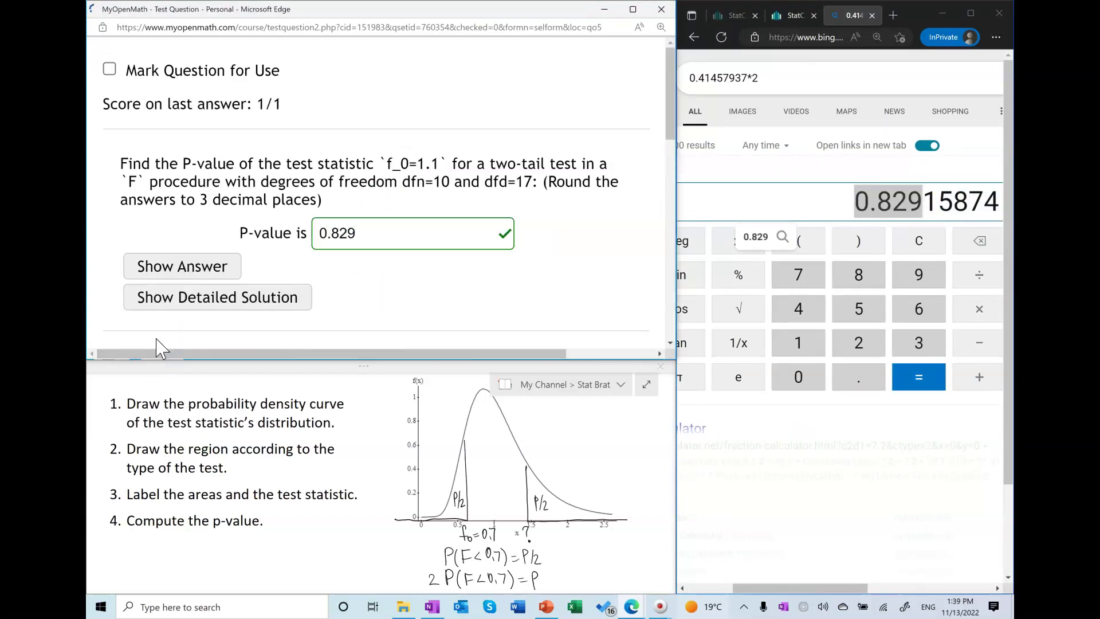